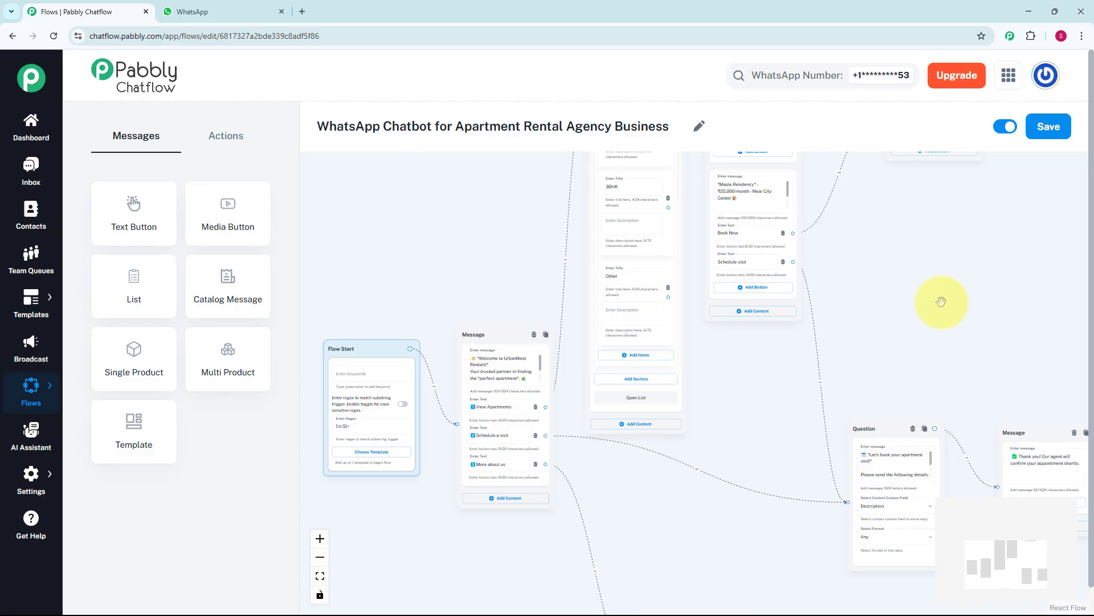
Examine the apartment rental chatbot flow, from Flow Start and the welcome message to the apartment list, visit booking and company information branches.
{"action": "scroll", "coordinate": [939, 301], "scroll_direction": "down", "scroll_amount": 2}
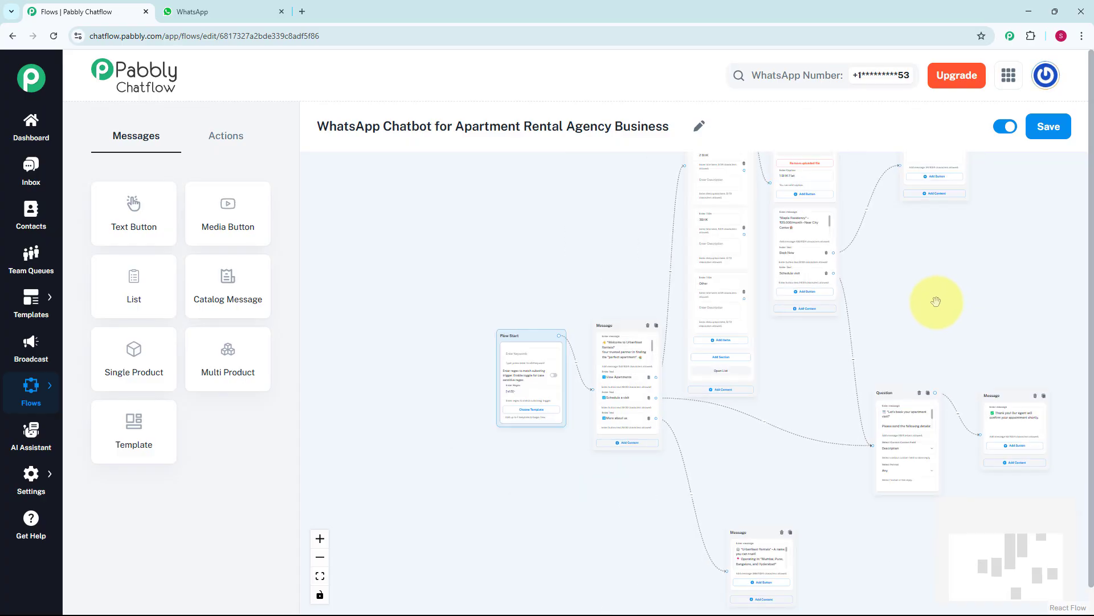
{"action": "left_click_drag", "start_coordinate": [936, 301], "coordinate": [838, 320]}
{"action": "scroll", "coordinate": [915, 282], "scroll_direction": "down", "scroll_amount": 1}
{"action": "scroll", "coordinate": [914, 282], "scroll_direction": "down", "scroll_amount": 1}
{"action": "scroll", "coordinate": [853, 331], "scroll_direction": "up", "scroll_amount": 1}
{"action": "scroll", "coordinate": [853, 331], "scroll_direction": "up", "scroll_amount": 1}
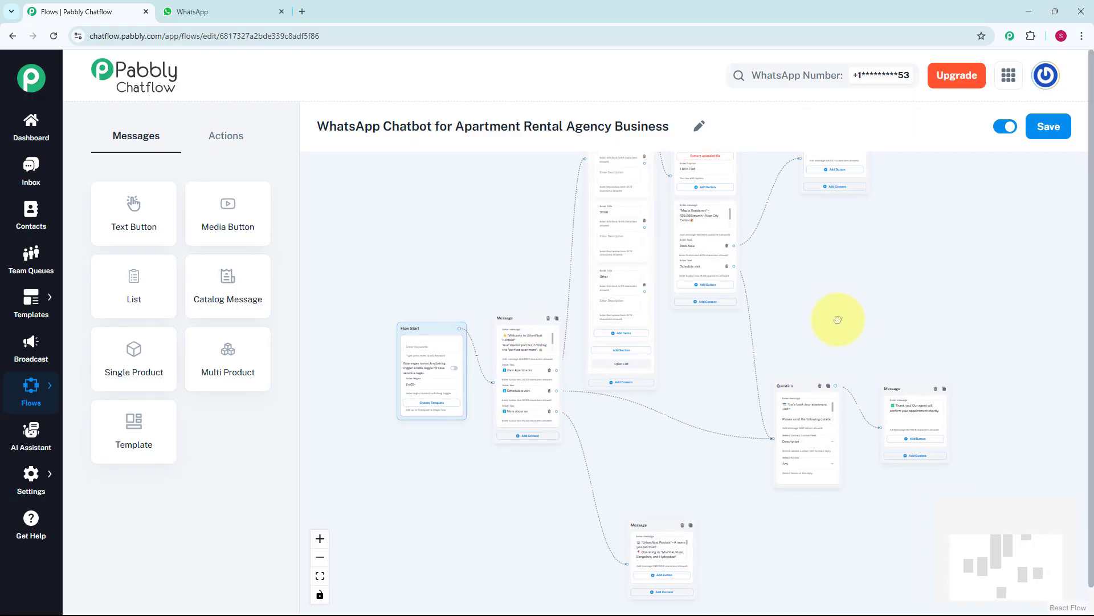
{"action": "scroll", "coordinate": [838, 319], "scroll_direction": "up", "scroll_amount": 2}
{"action": "left_click_drag", "start_coordinate": [838, 330], "coordinate": [918, 321]}
{"action": "scroll", "coordinate": [911, 354], "scroll_direction": "up", "scroll_amount": 2}
{"action": "scroll", "coordinate": [911, 354], "scroll_direction": "up", "scroll_amount": 1}
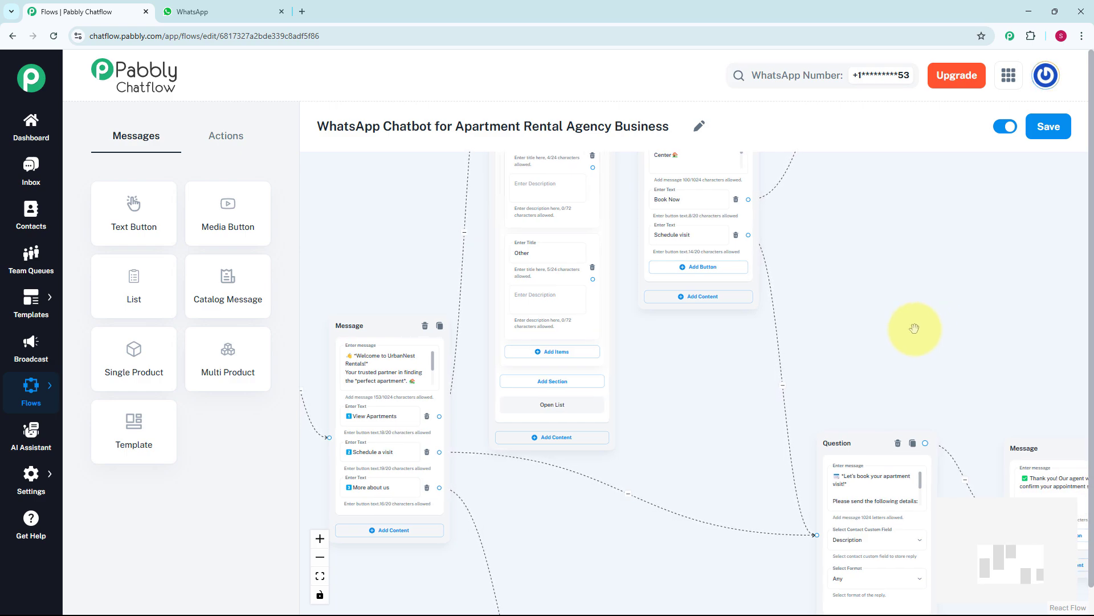
{"action": "scroll", "coordinate": [914, 328], "scroll_direction": "up", "scroll_amount": 1}
{"action": "left_click_drag", "start_coordinate": [914, 328], "coordinate": [928, 304]}
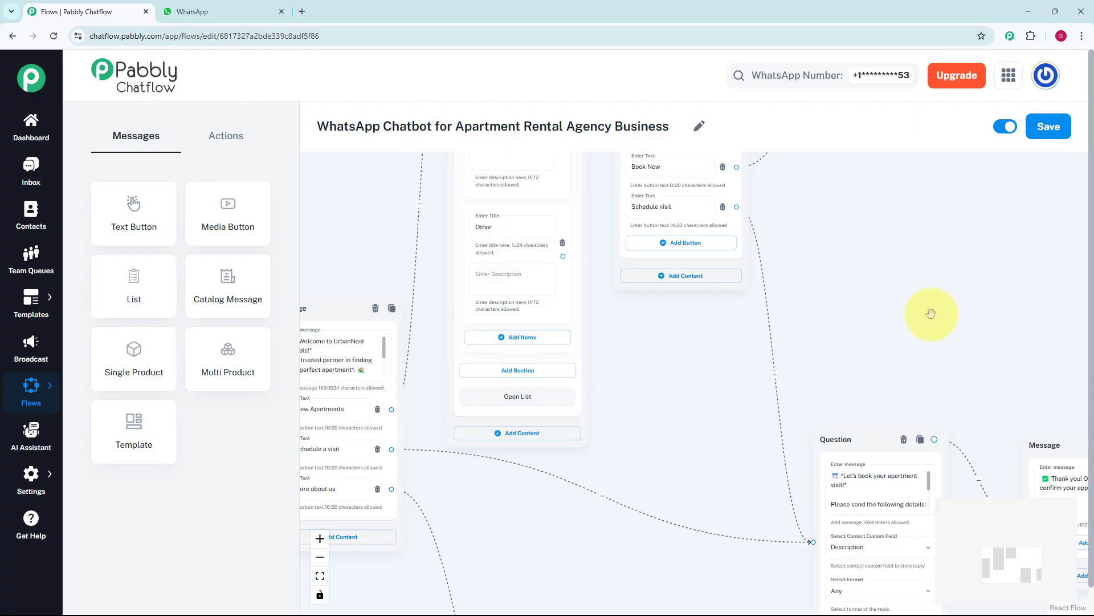
{"action": "left_click_drag", "start_coordinate": [885, 337], "coordinate": [981, 303]}
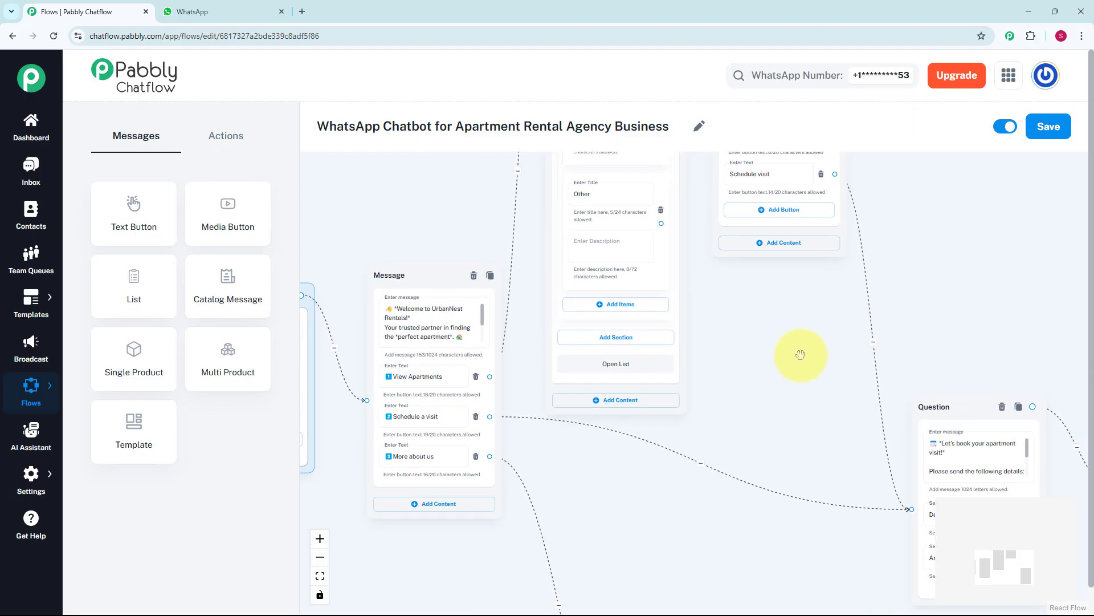
{"action": "left_click_drag", "start_coordinate": [800, 354], "coordinate": [657, 613]}
{"action": "scroll", "coordinate": [860, 334], "scroll_direction": "down", "scroll_amount": 2}
{"action": "scroll", "coordinate": [867, 368], "scroll_direction": "up", "scroll_amount": 1}
Switch to WhatsApp Web and send "Hello" in the Rental Agency chat.
{"action": "key", "text": "ctrl+Tab"}
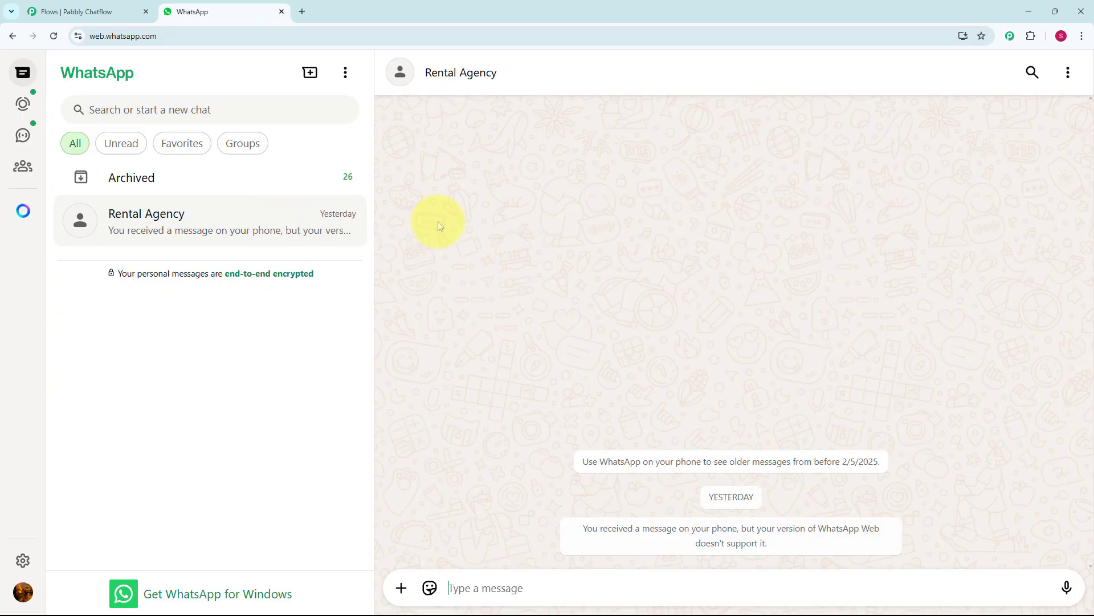
{"action": "type", "text": "Hello"}
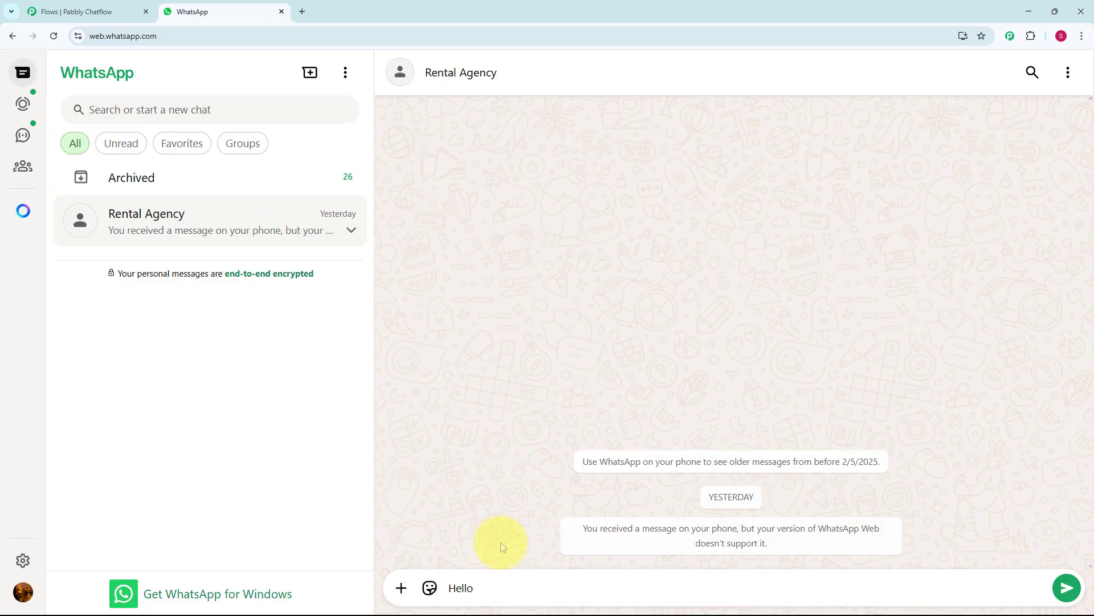
{"action": "key", "text": "Return"}
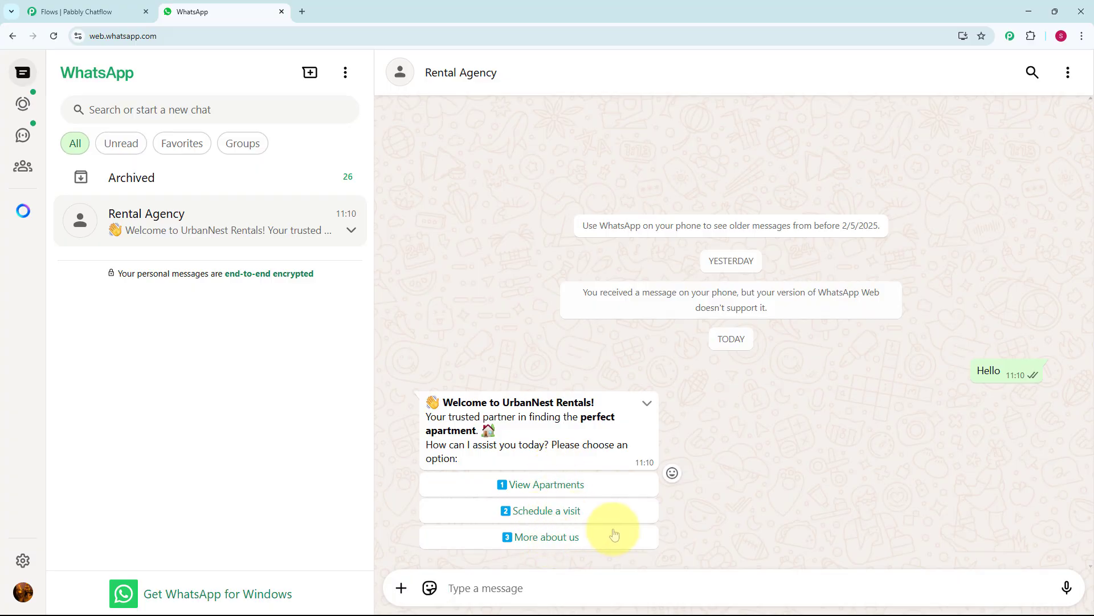
Request View Apartments in the chat, select 1 BHK from the list and choose Book Now for Maple Residency.
{"action": "left_click", "coordinate": [583, 488]}
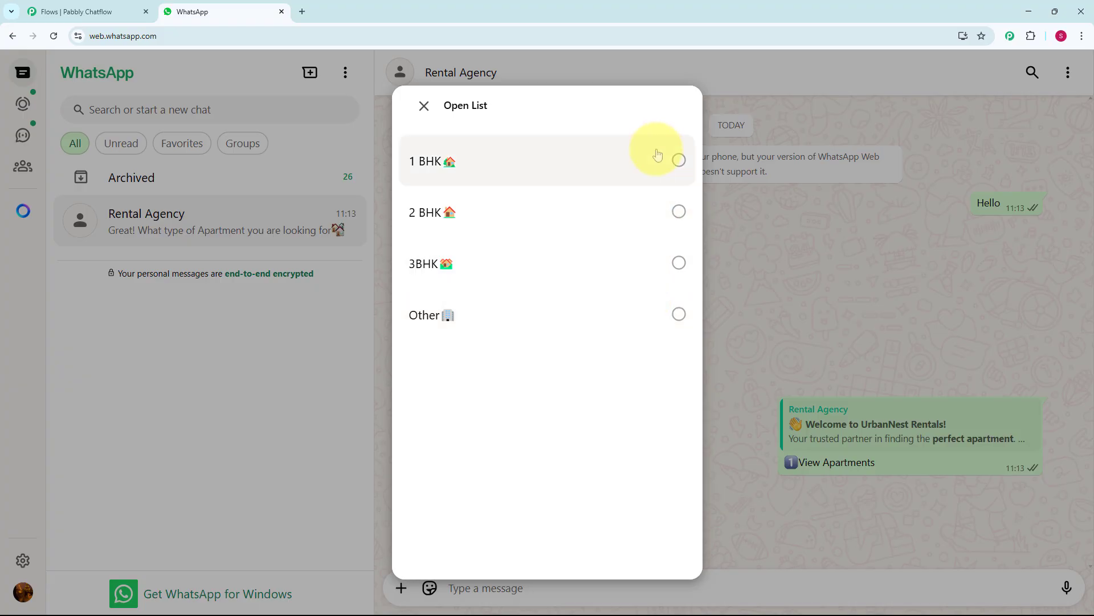
{"action": "left_click", "coordinate": [659, 166]}
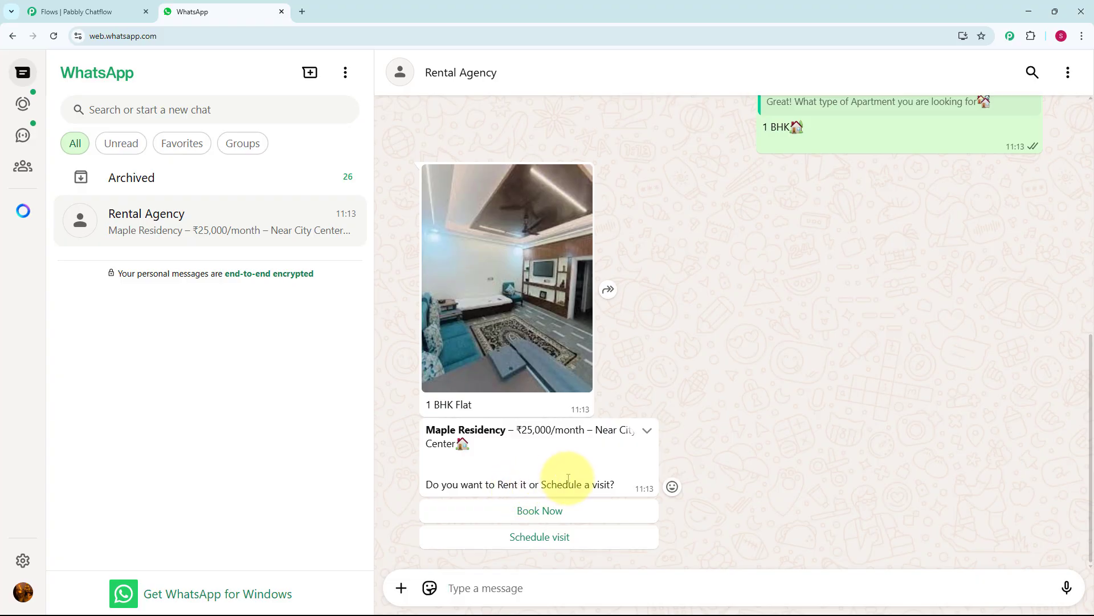
{"action": "left_click", "coordinate": [571, 516]}
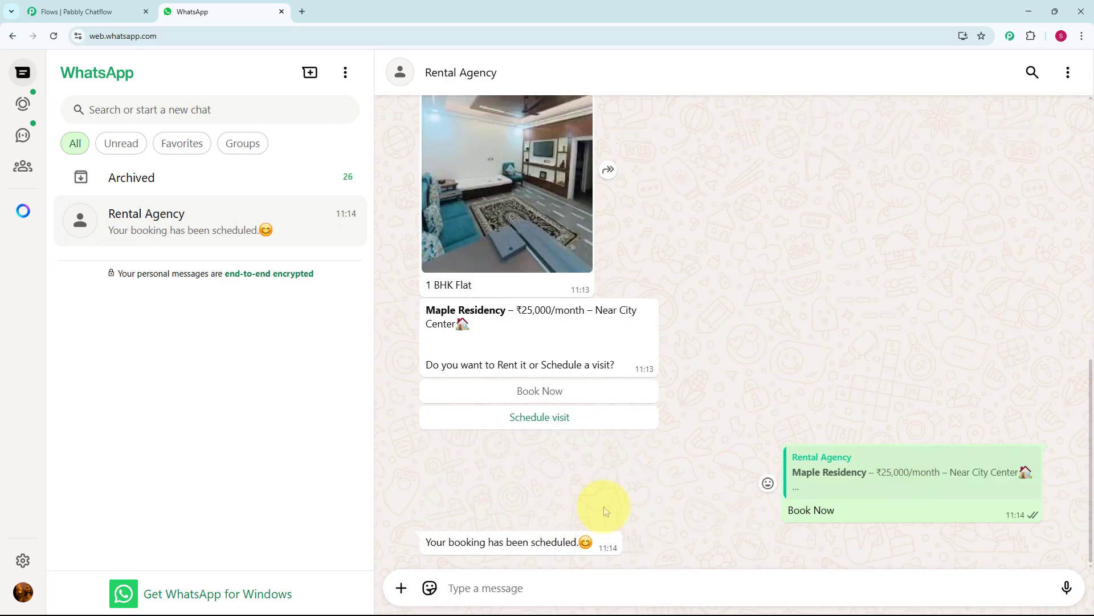
Choose Schedule a visit from the welcome message and send the requested visit details for a 1 BHK on 7 May - 5.30 p.m.
{"action": "scroll", "coordinate": [605, 507], "scroll_direction": "up", "scroll_amount": 4}
{"action": "scroll", "coordinate": [608, 506], "scroll_direction": "up", "scroll_amount": 5}
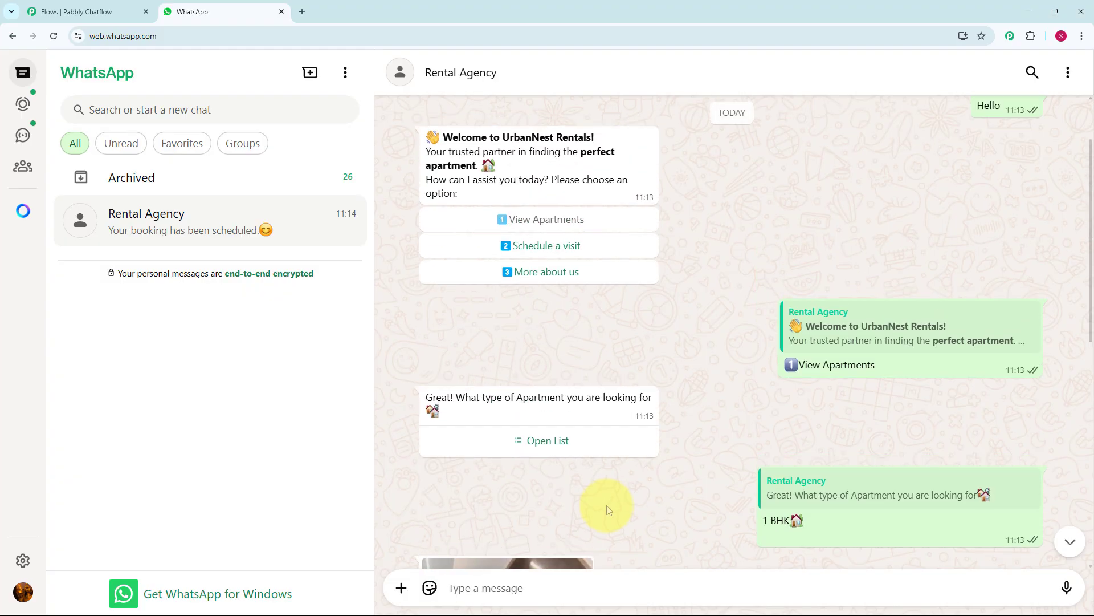
{"action": "left_click", "coordinate": [573, 335]}
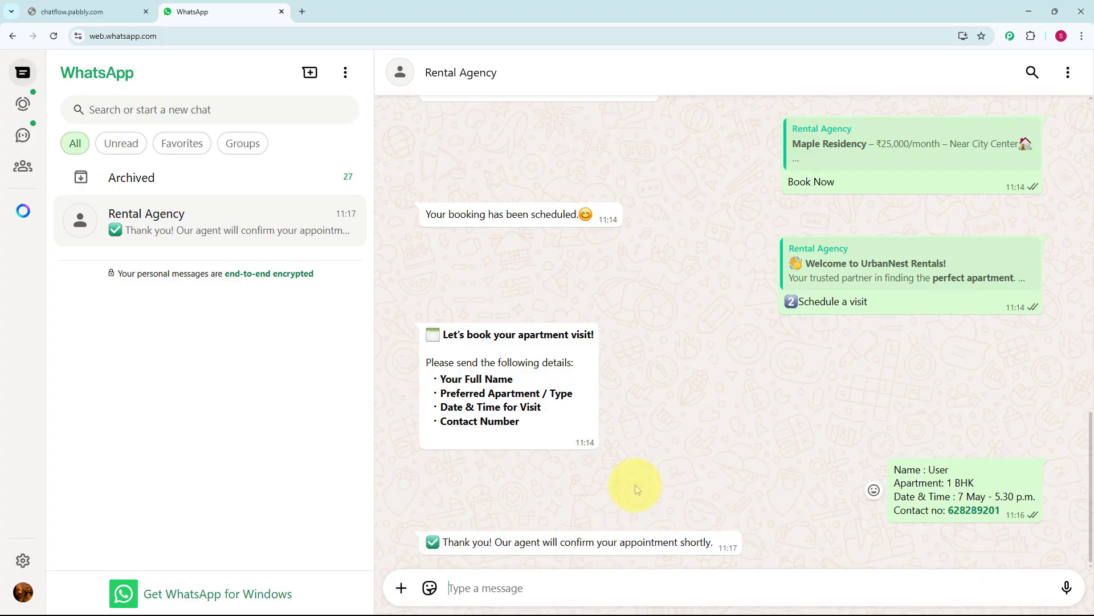
Choose More about us from the welcome message and review the whole chatbot conversation.
{"action": "scroll", "coordinate": [635, 485], "scroll_direction": "up", "scroll_amount": 20}
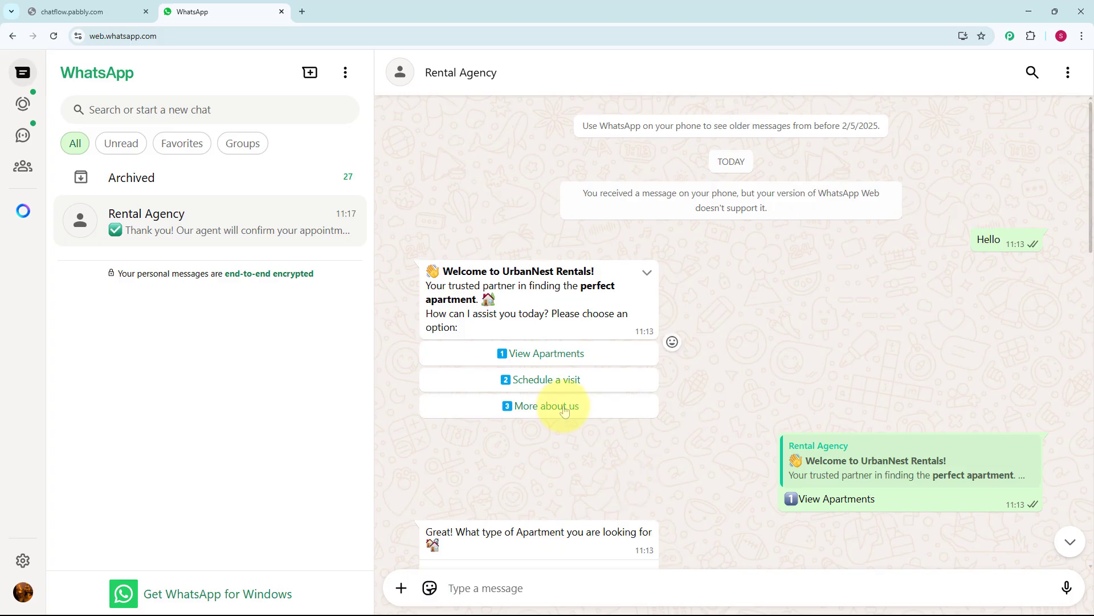
{"action": "left_click", "coordinate": [561, 408]}
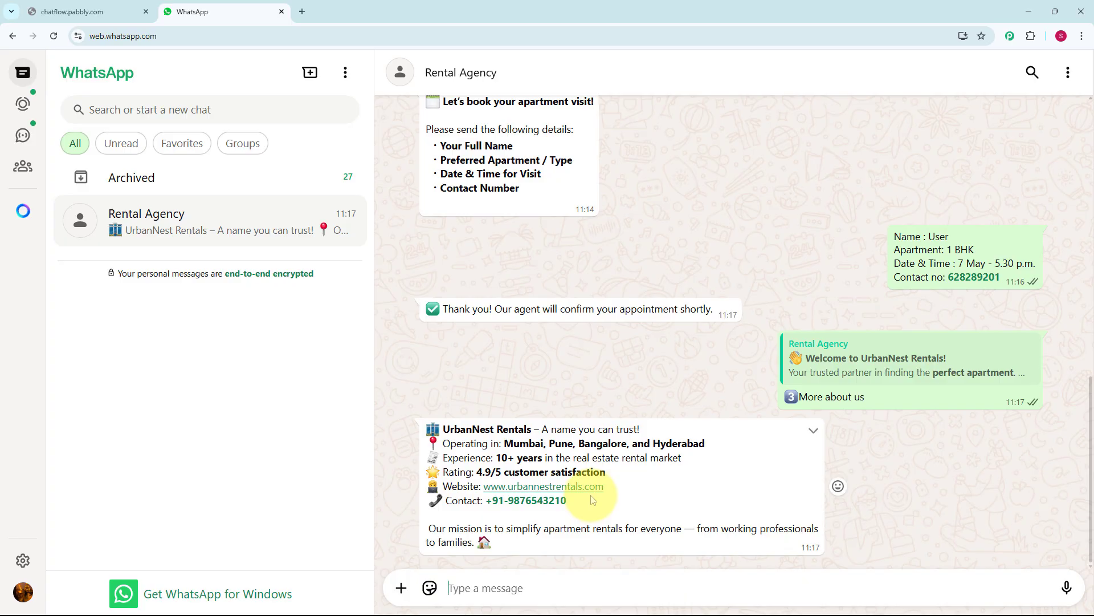
{"action": "scroll", "coordinate": [710, 413], "scroll_direction": "up", "scroll_amount": 15}
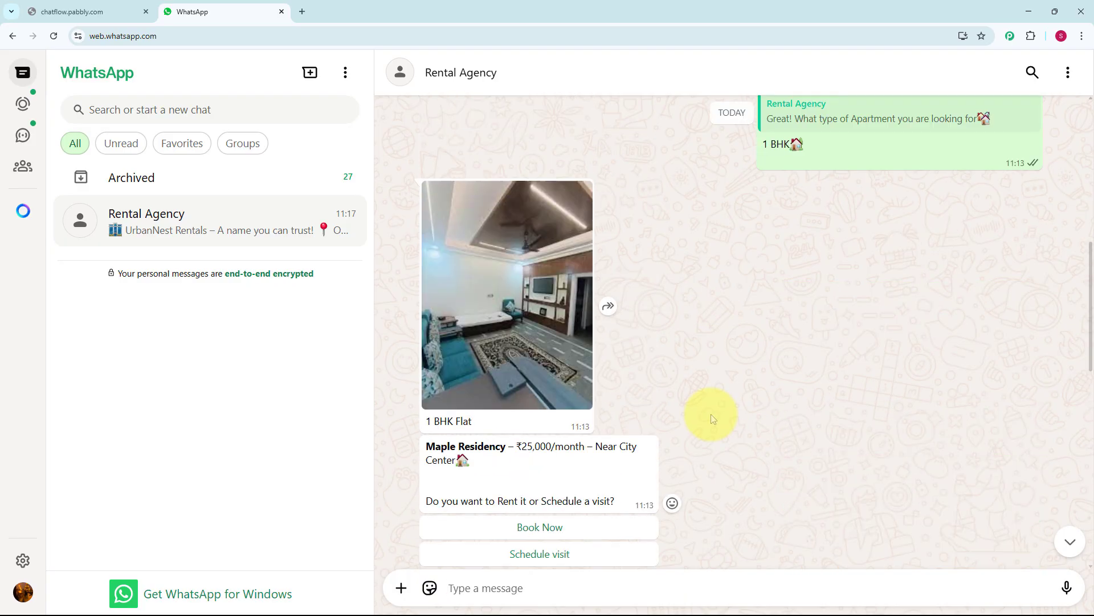
{"action": "scroll", "coordinate": [710, 414], "scroll_direction": "up", "scroll_amount": 3}
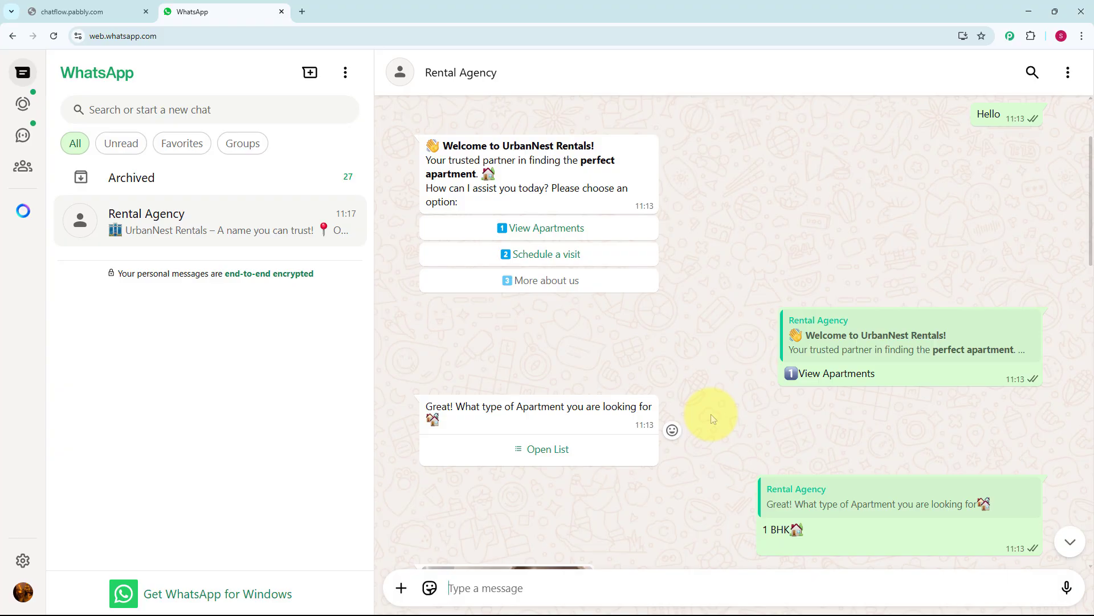
{"action": "scroll", "coordinate": [711, 413], "scroll_direction": "up", "scroll_amount": 2}
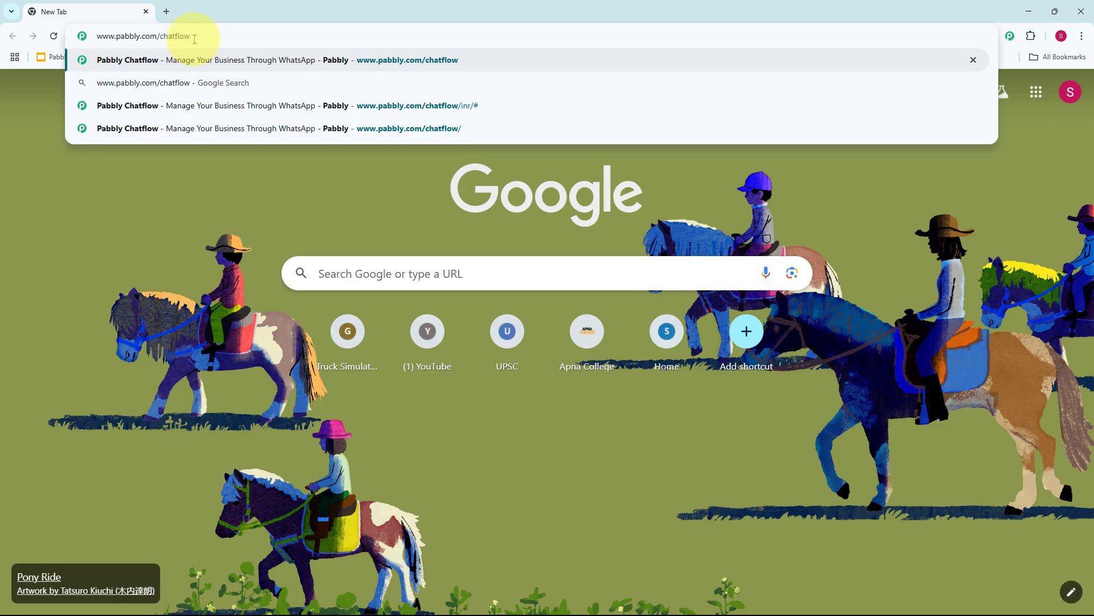
{"action": "key", "text": "Return"}
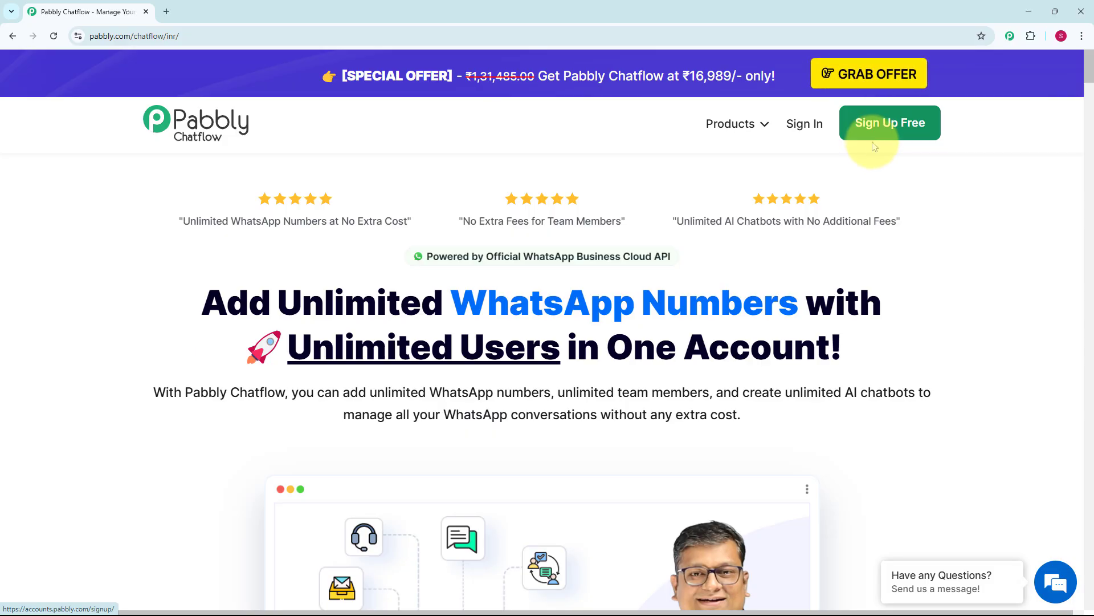
{"action": "left_click", "coordinate": [804, 124]}
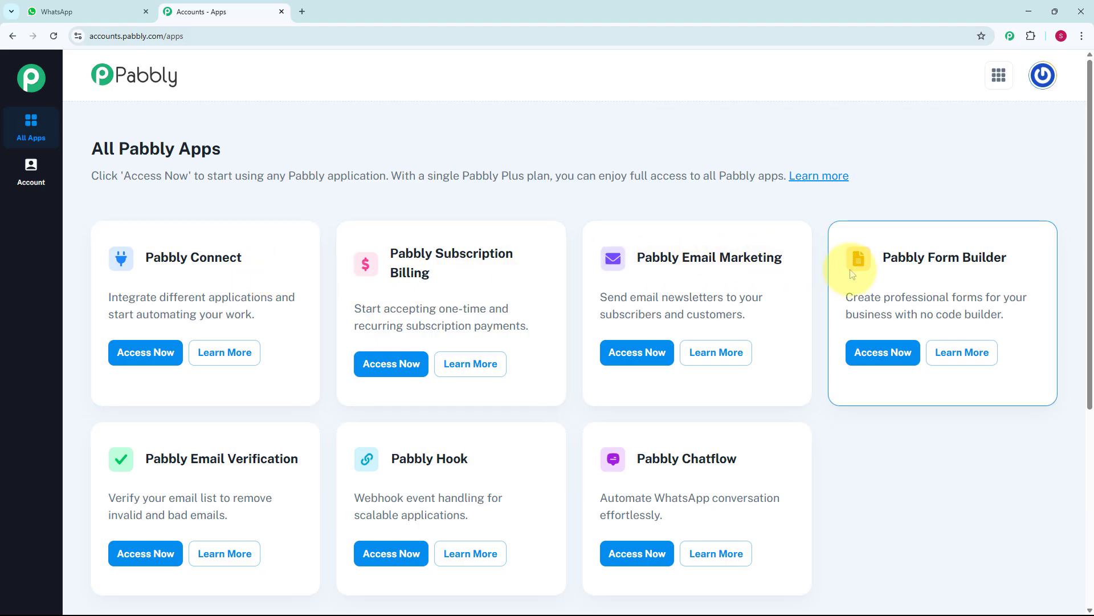
{"action": "scroll", "coordinate": [813, 291], "scroll_direction": "down", "scroll_amount": 4}
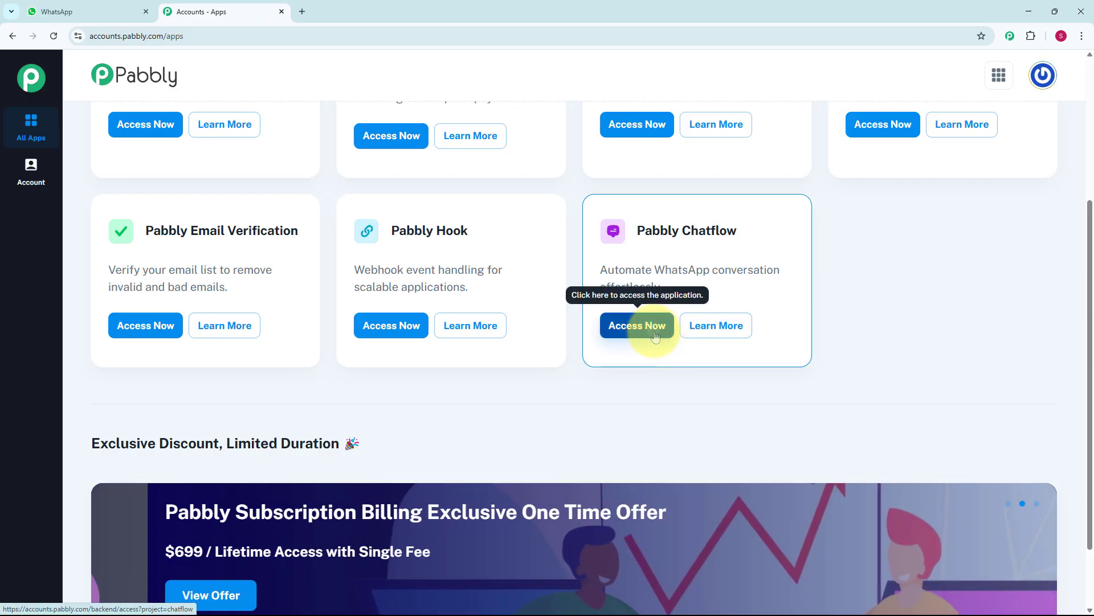
{"action": "left_click", "coordinate": [655, 336]}
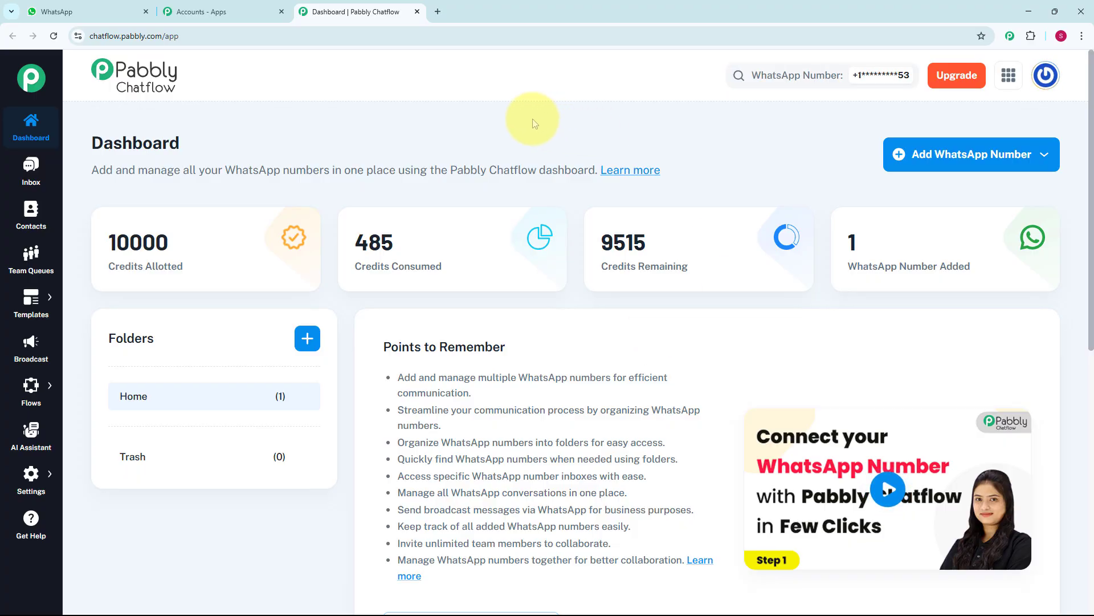
Review the dashboard's WhatsApp number list, the options for adding a number, and the application sections from Inbox to Settings.
{"action": "scroll", "coordinate": [648, 174], "scroll_direction": "down", "scroll_amount": 9}
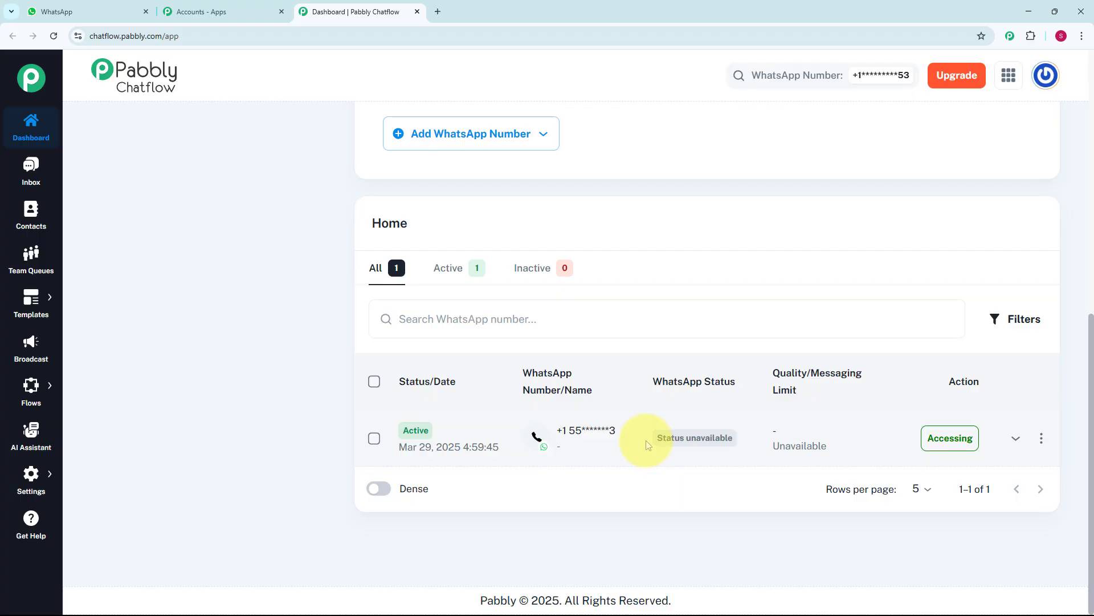
{"action": "scroll", "coordinate": [647, 435], "scroll_direction": "up", "scroll_amount": 9}
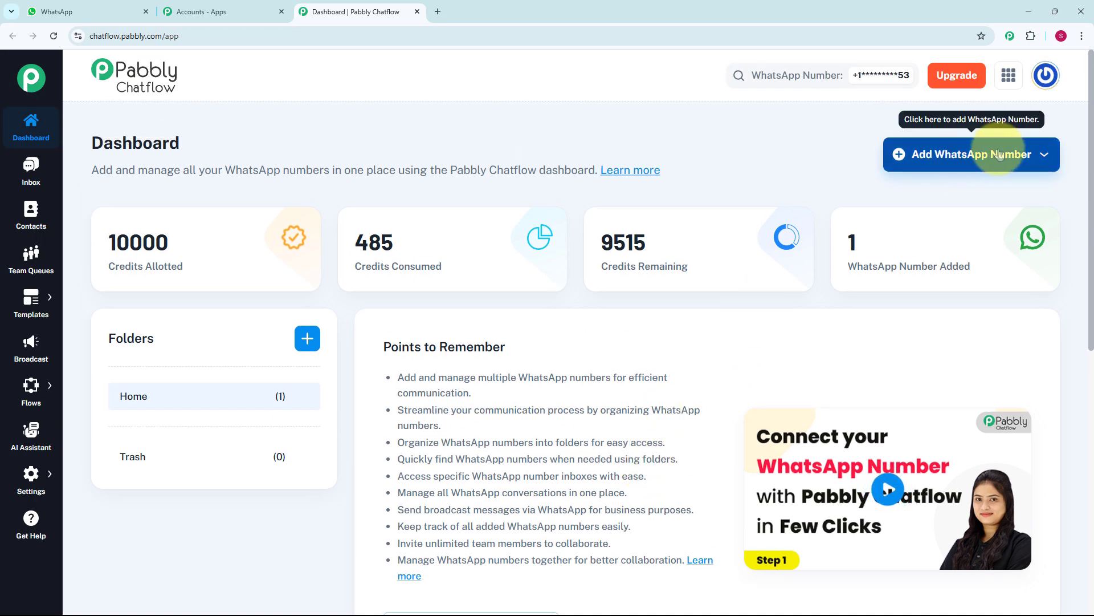
{"action": "left_click", "coordinate": [1044, 156]}
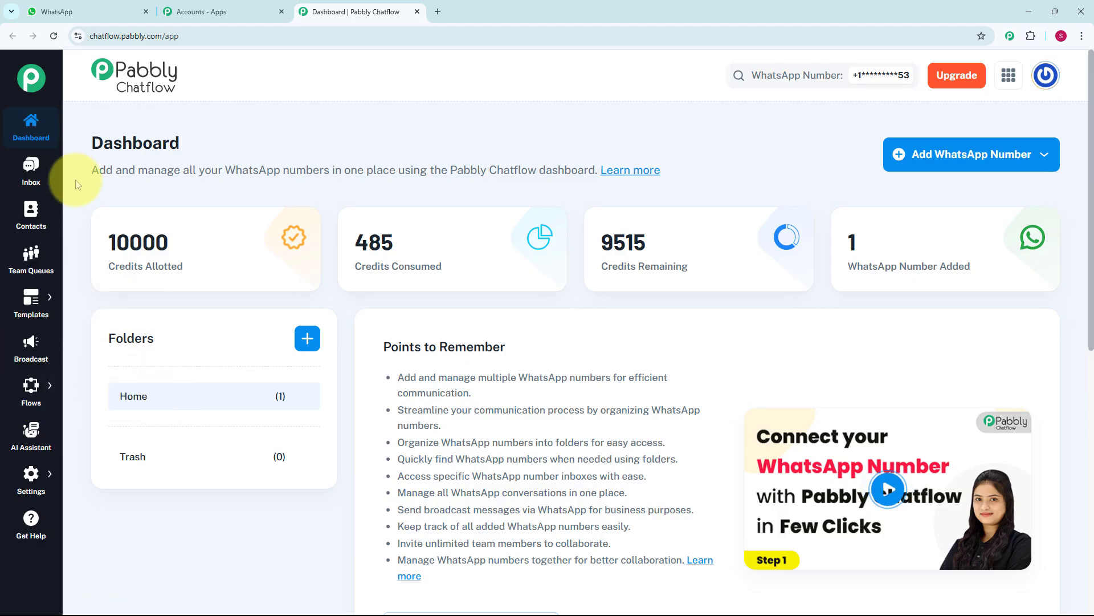
{"action": "left_click", "coordinate": [30, 182]}
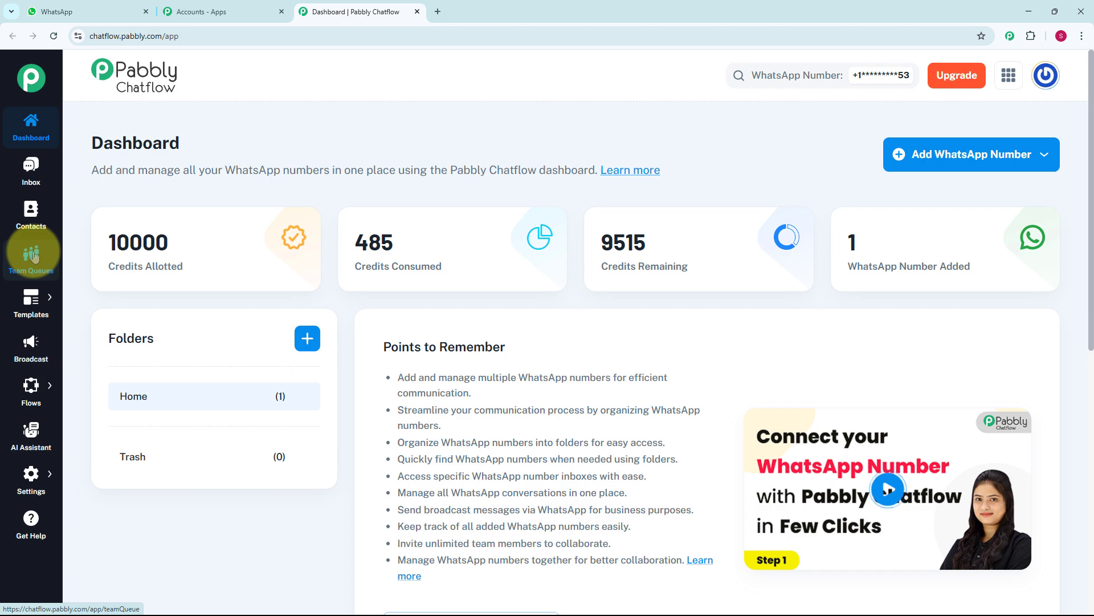
{"action": "mouse_move", "coordinate": [35, 299]}
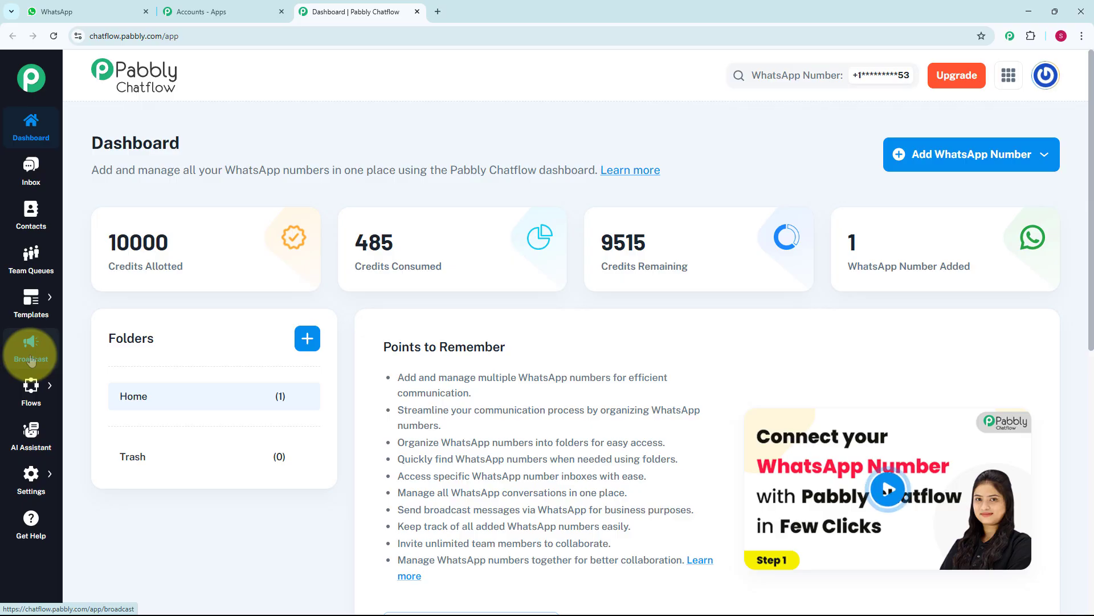
{"action": "mouse_move", "coordinate": [32, 387]}
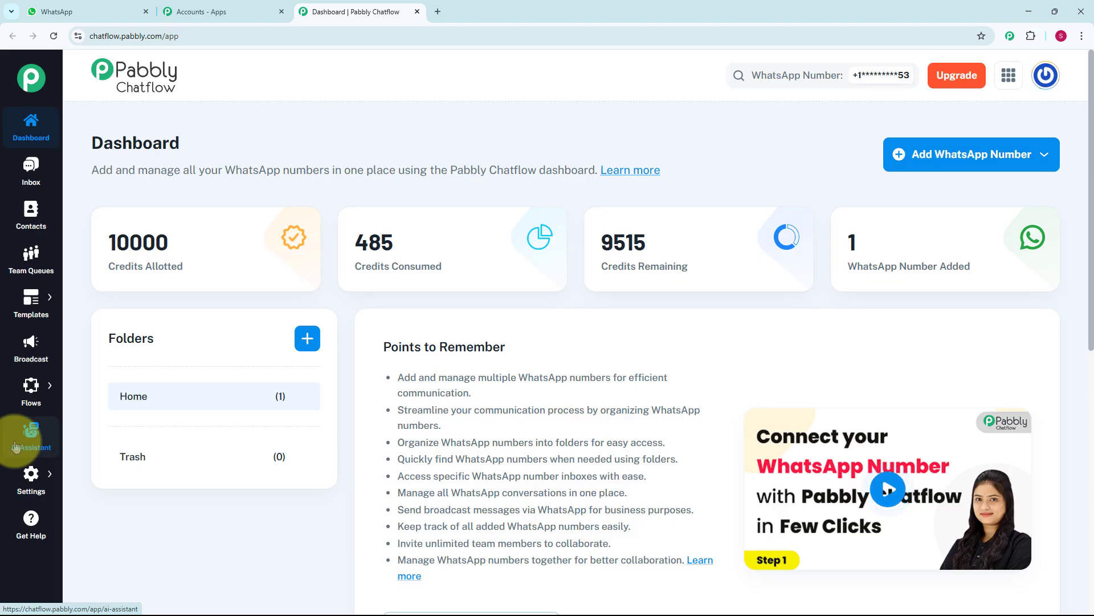
{"action": "mouse_move", "coordinate": [27, 493]}
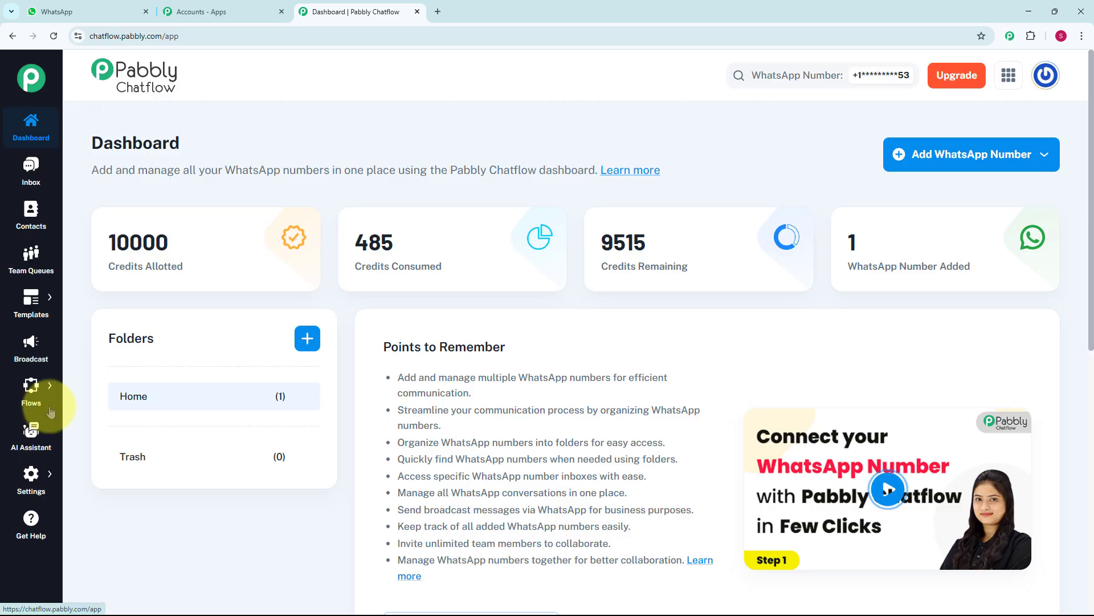
Add a new flow in the Flow Builder named "WhatsApp Chatbot for Apartment Rental Agency".
{"action": "left_click", "coordinate": [94, 381]}
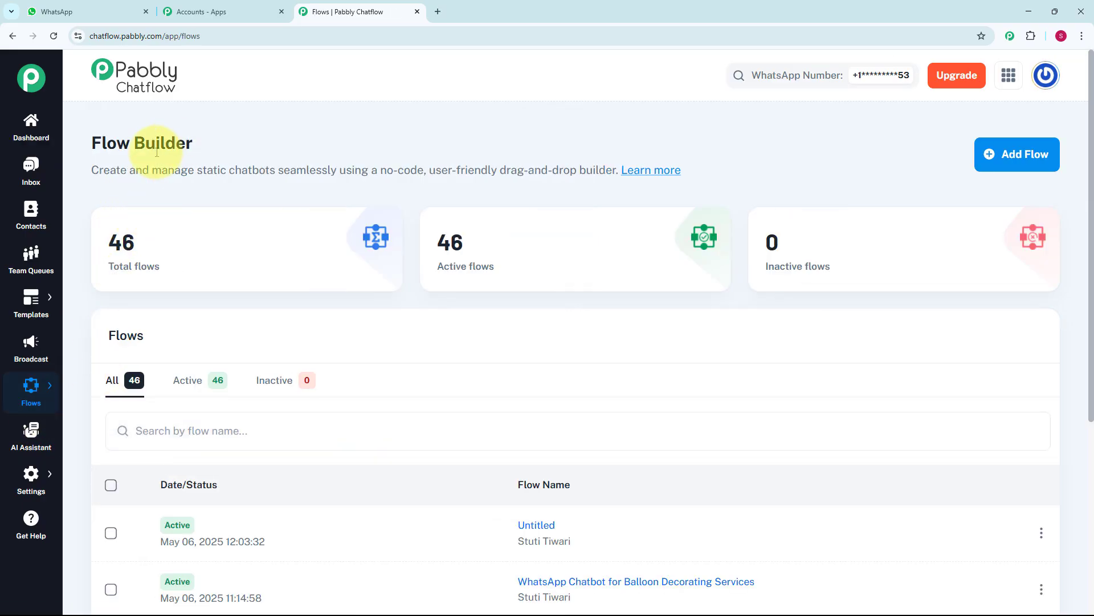
{"action": "scroll", "coordinate": [291, 233], "scroll_direction": "down", "scroll_amount": 5}
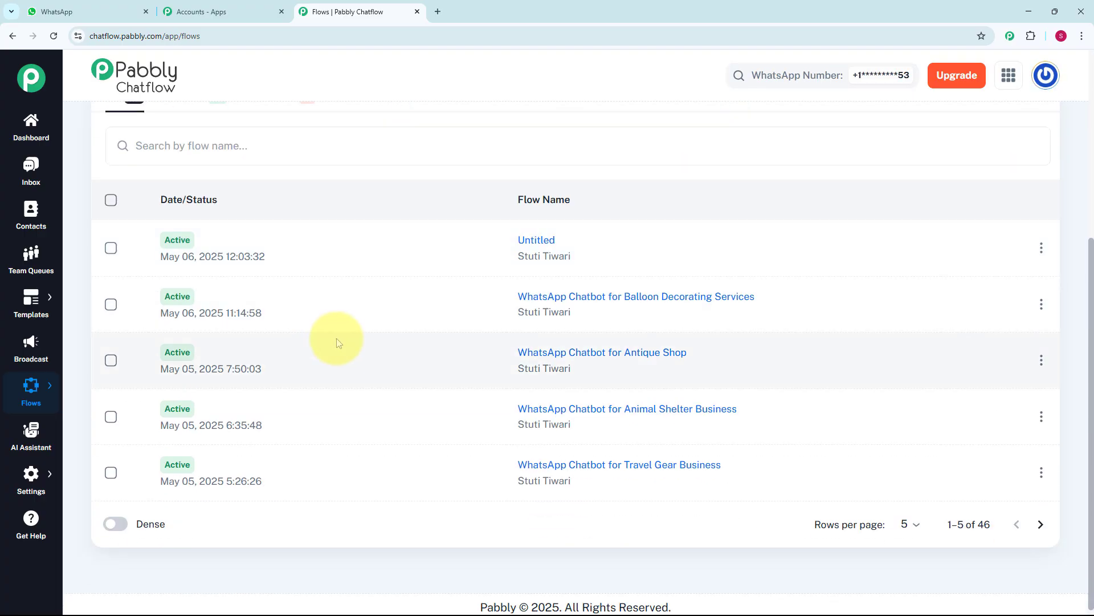
{"action": "scroll", "coordinate": [344, 339], "scroll_direction": "up", "scroll_amount": 5}
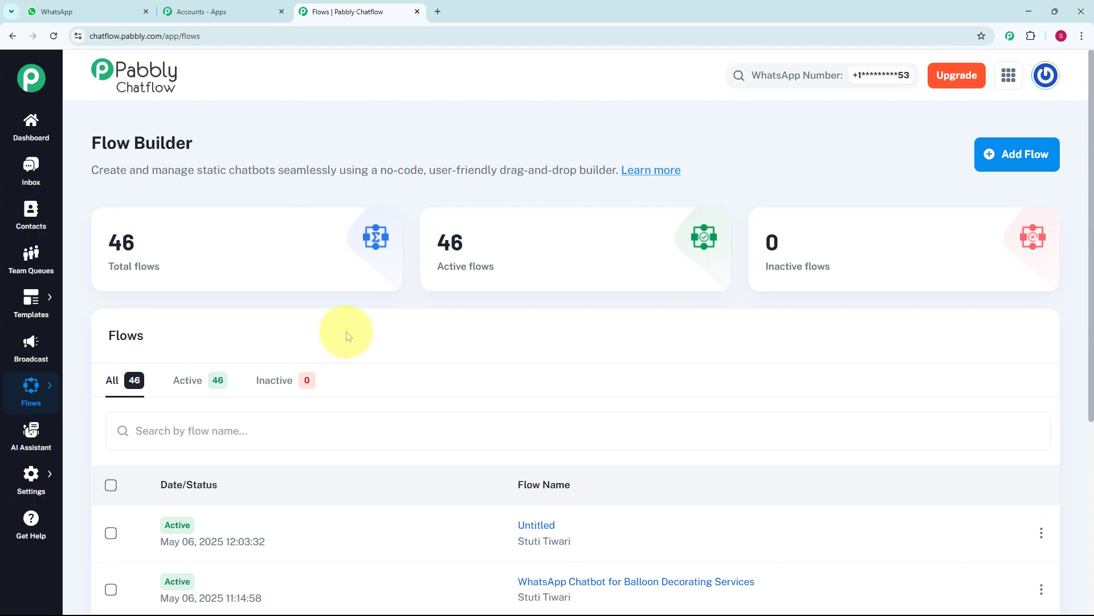
{"action": "left_click", "coordinate": [1013, 159]}
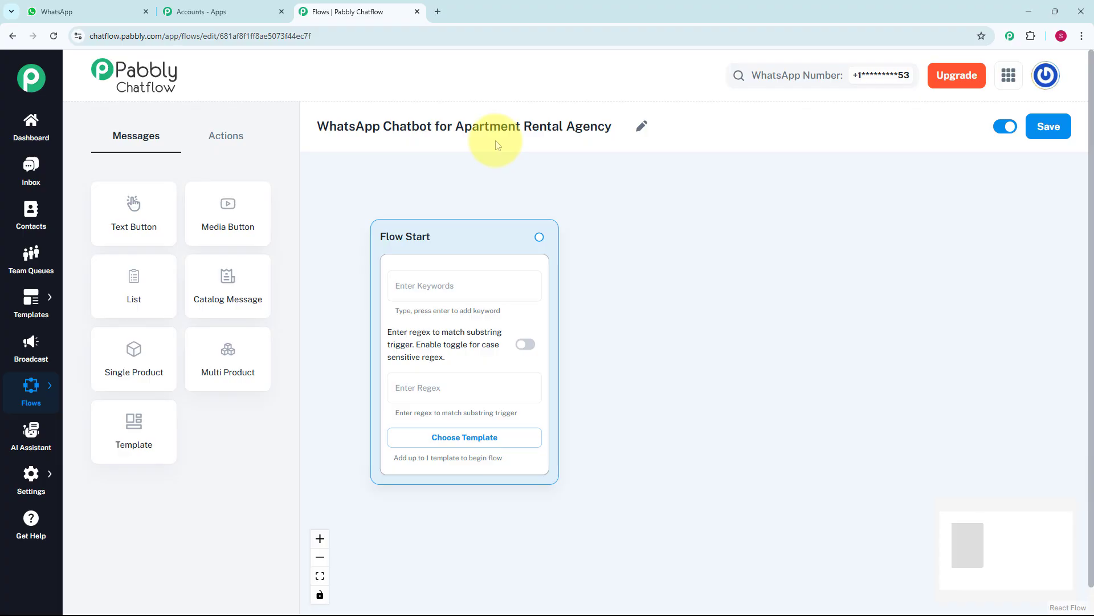
Add the keyword "Hello" to the Flow Start block and set its trigger regex to [\s\S]+.
{"action": "left_click", "coordinate": [429, 285]}
{"action": "type", "text": "Hello"}
{"action": "key", "text": "Return"}
{"action": "left_click", "coordinate": [440, 384]}
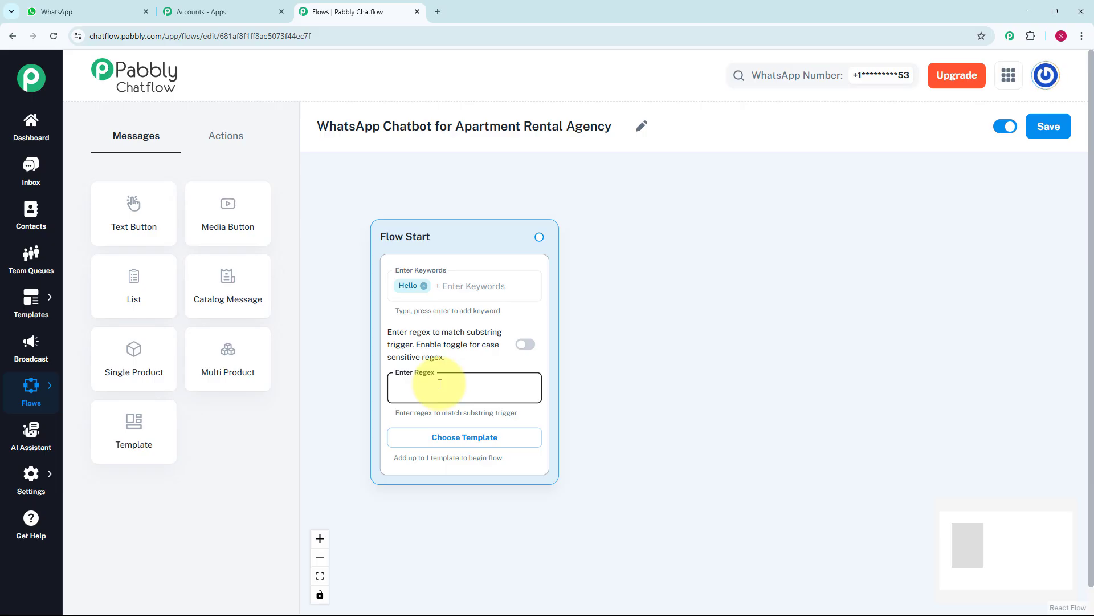
{"action": "type", "text": "[\\s\\S]+"}
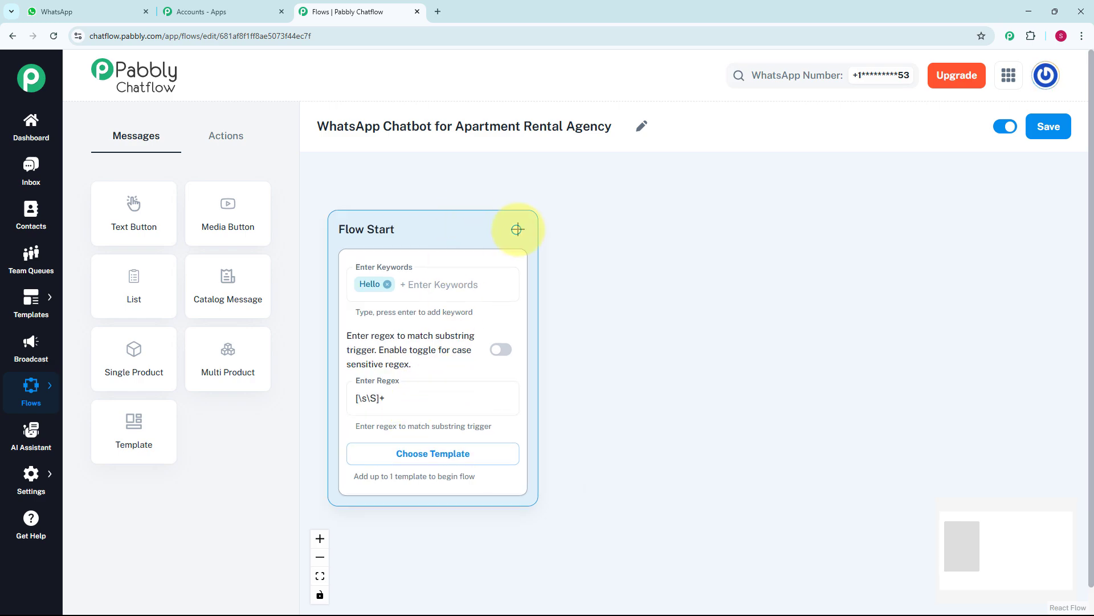
Connect a Text + Button message to Flow Start and fill it with the welcome text beginning "👋 *Welcome to Xyz Rentals!*".
{"action": "left_click_drag", "start_coordinate": [517, 229], "coordinate": [590, 302]}
{"action": "scroll", "coordinate": [590, 320], "scroll_direction": "up", "scroll_amount": 1}
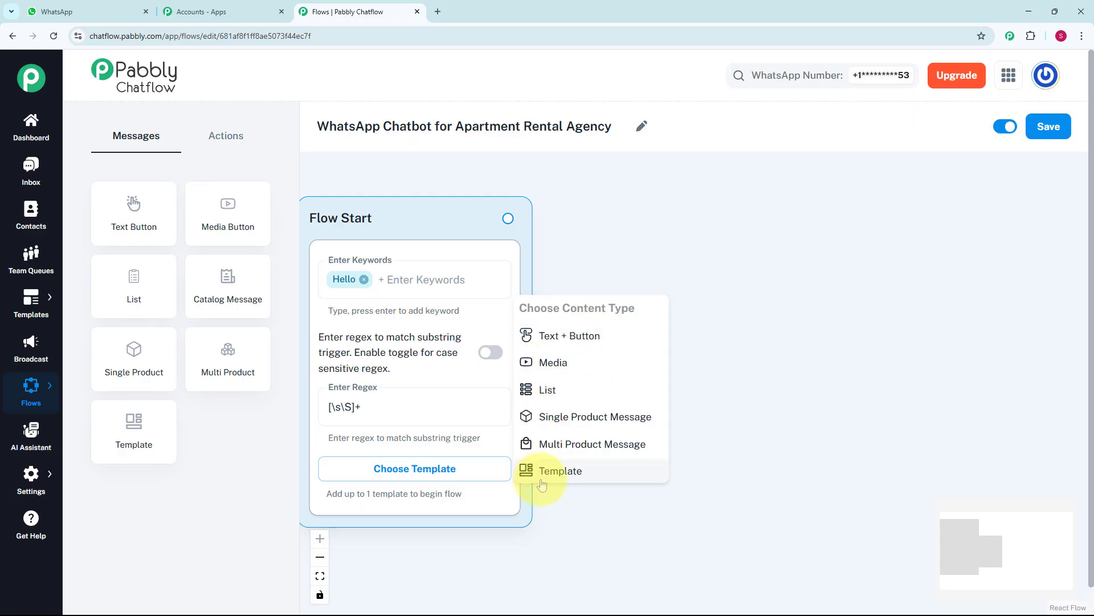
{"action": "left_click", "coordinate": [549, 336]}
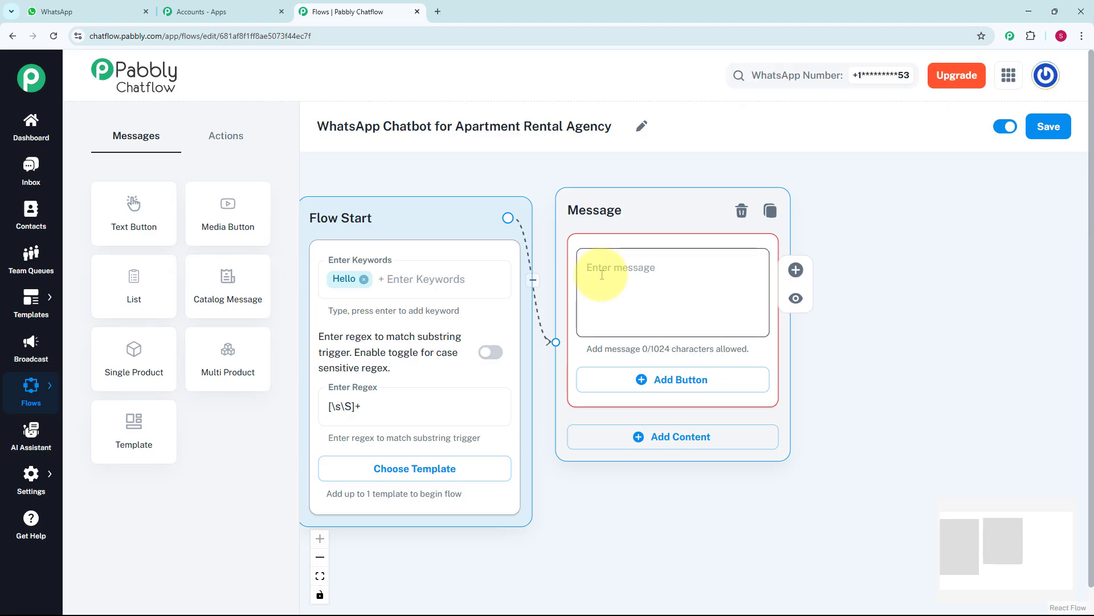
{"action": "left_click", "coordinate": [602, 275]}
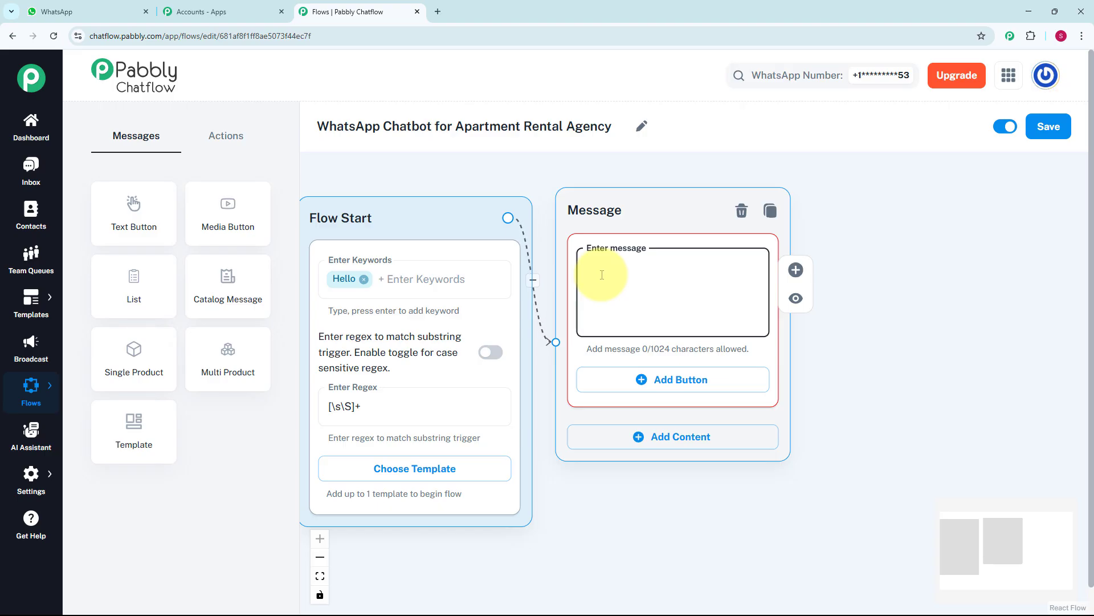
{"action": "key", "text": "ctrl+v"}
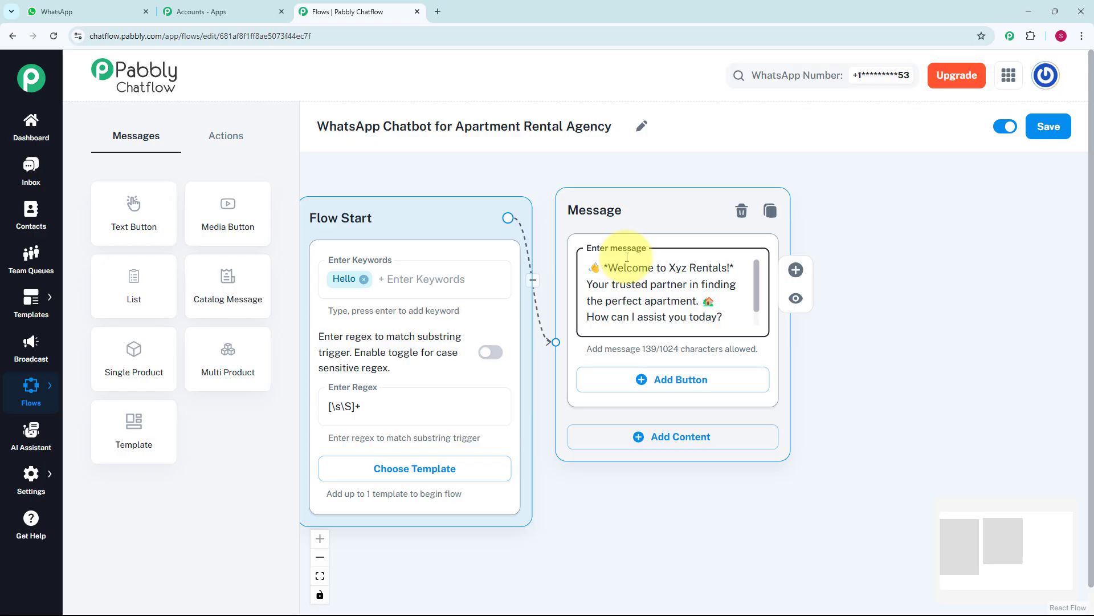
Add three buttons to the welcome message: "1️⃣ View Apartments", "2️⃣ Schedule a visit" and "3️⃣ More about us".
{"action": "left_click", "coordinate": [659, 381]}
{"action": "left_click", "coordinate": [651, 382]}
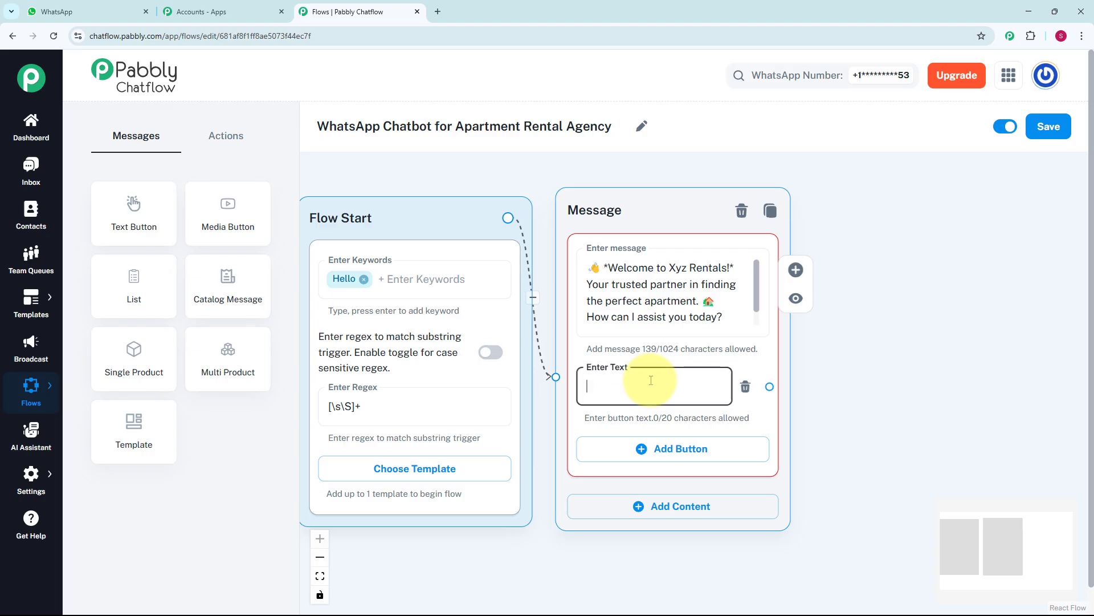
{"action": "type", "text": "1️⃣ View Apartments"}
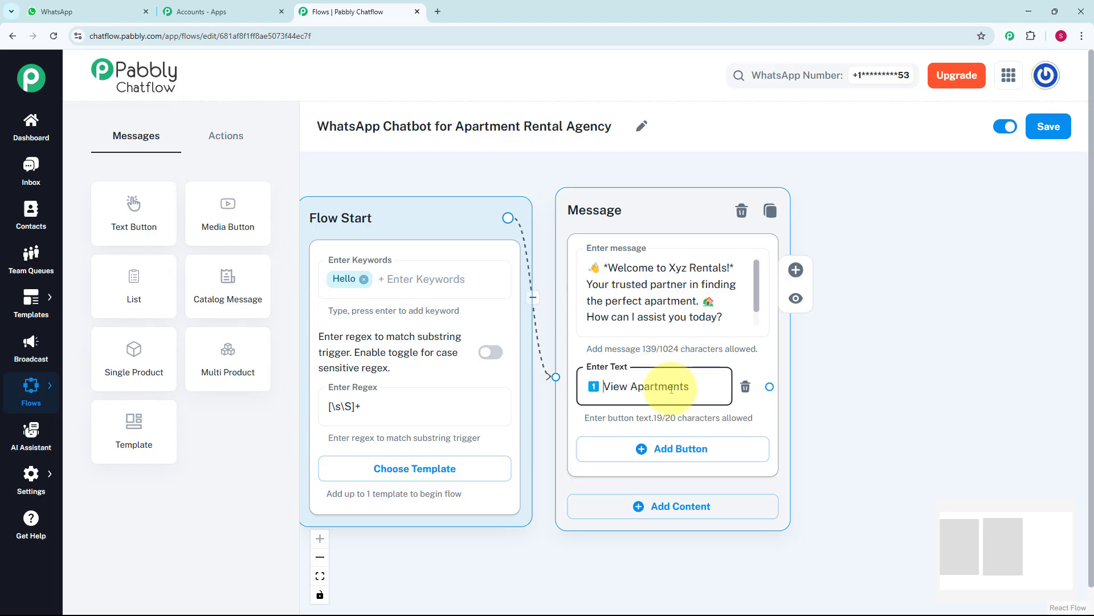
{"action": "left_click", "coordinate": [624, 463]}
{"action": "left_click", "coordinate": [624, 457]}
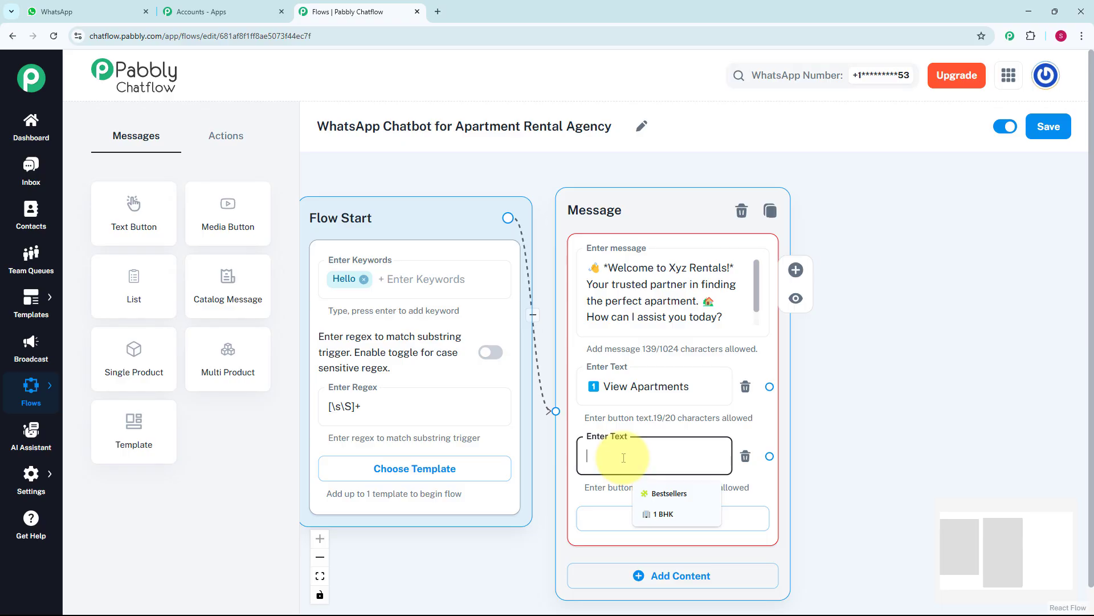
{"action": "type", "text": "Schedule a visit"}
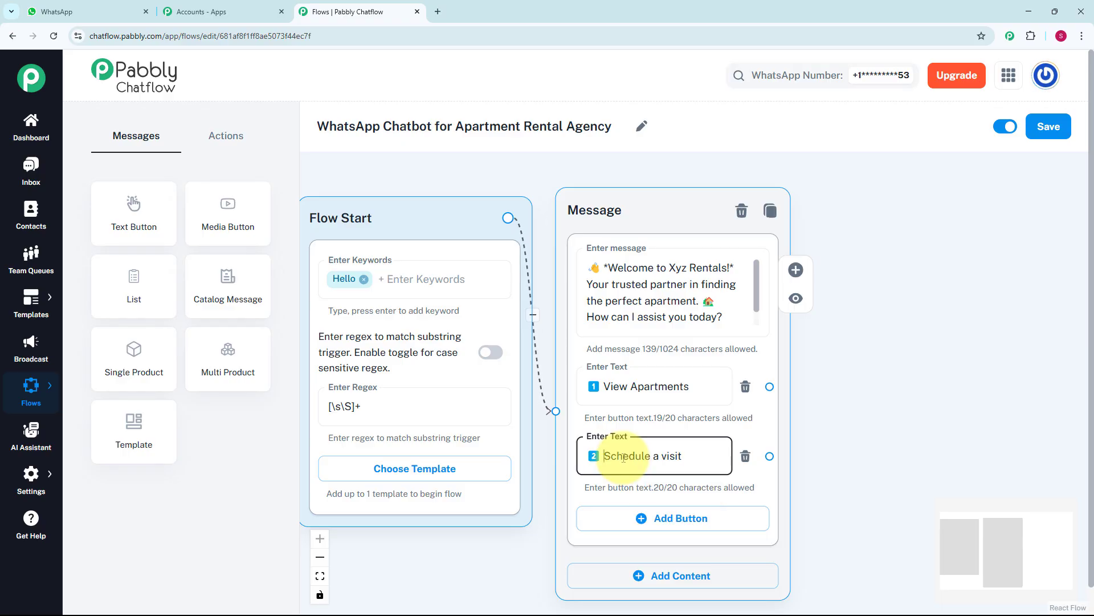
{"action": "left_click", "coordinate": [619, 525]}
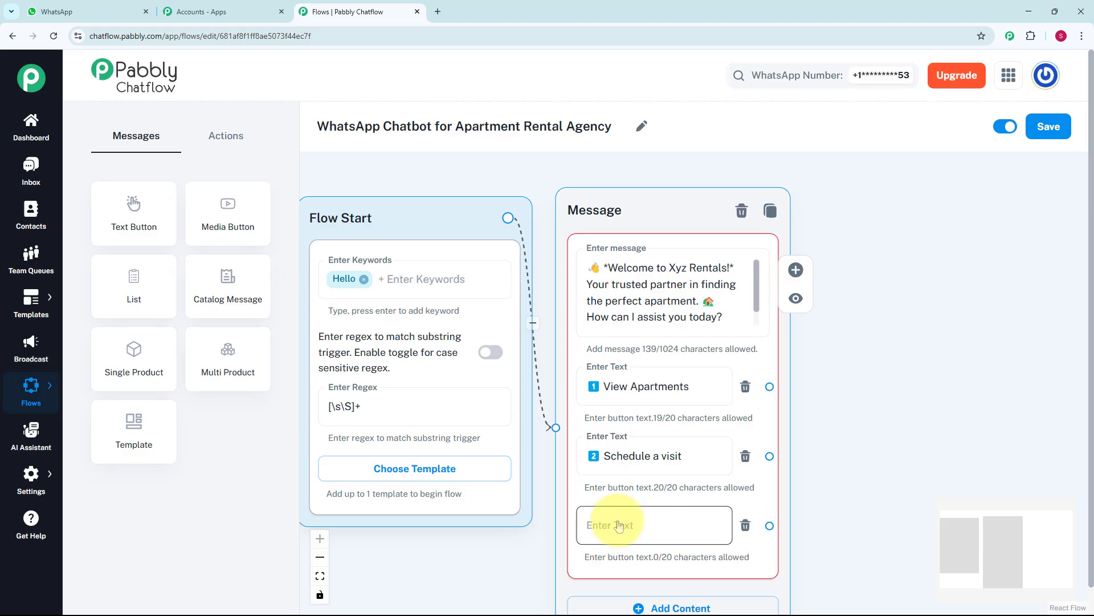
{"action": "left_click", "coordinate": [618, 521]}
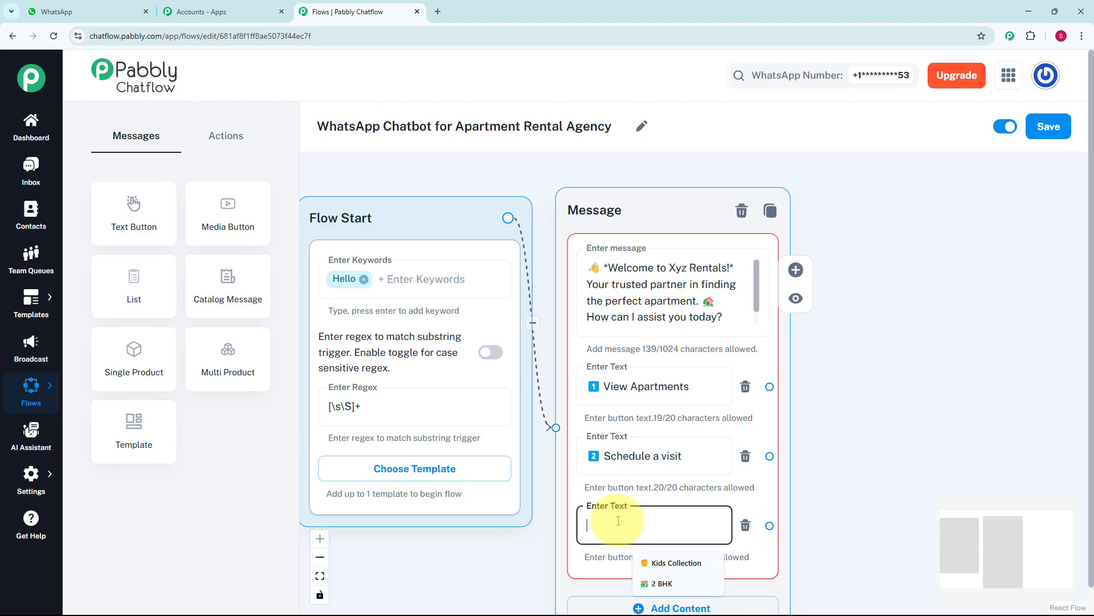
{"action": "type", "text": "More about us"}
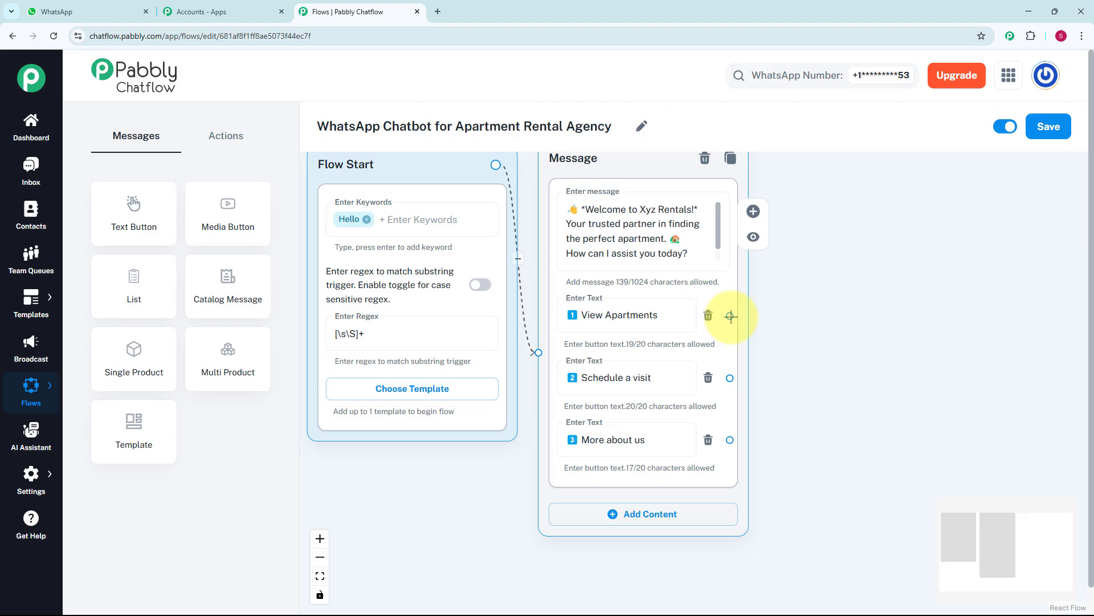
Connect a List message to the View Apartments button with the body "Great! What type of Apartment you are looking for 🏡".
{"action": "left_click_drag", "start_coordinate": [730, 316], "coordinate": [792, 274]}
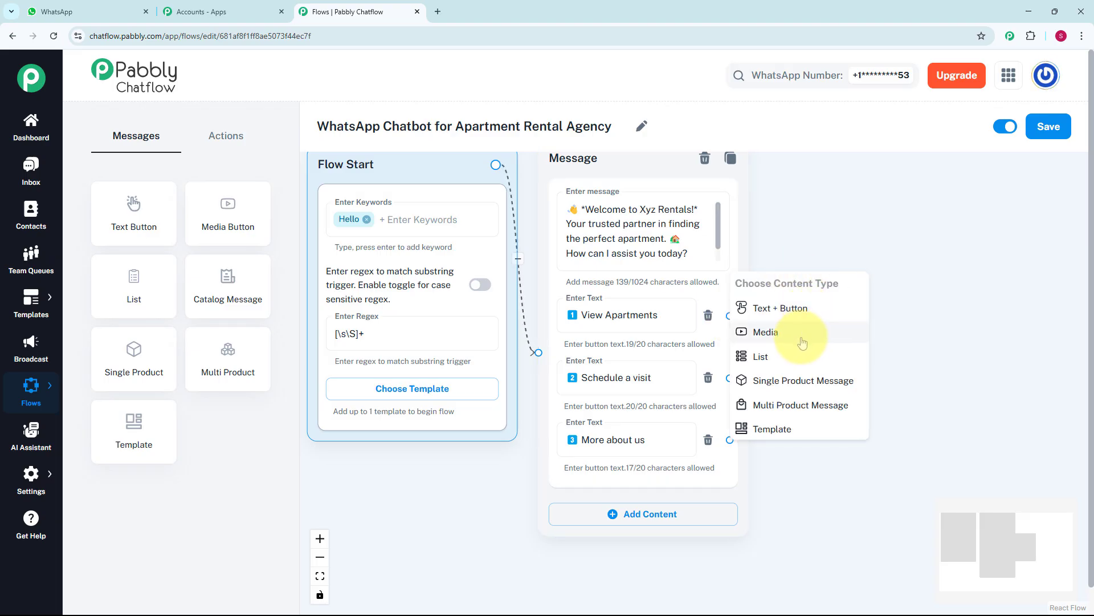
{"action": "scroll", "coordinate": [803, 342], "scroll_direction": "up", "scroll_amount": 1}
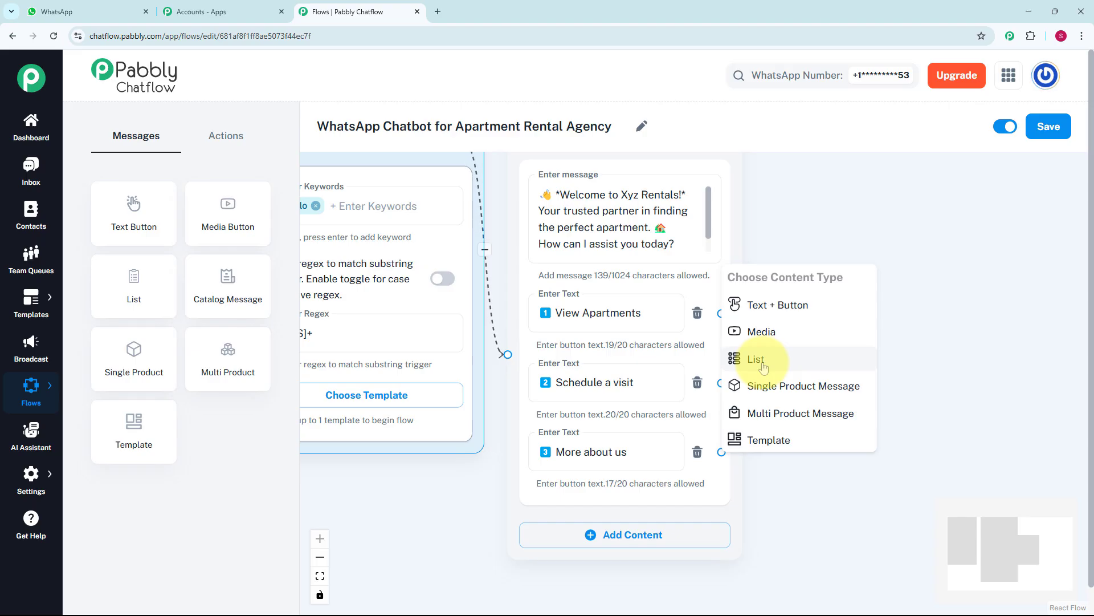
{"action": "left_click", "coordinate": [756, 360]}
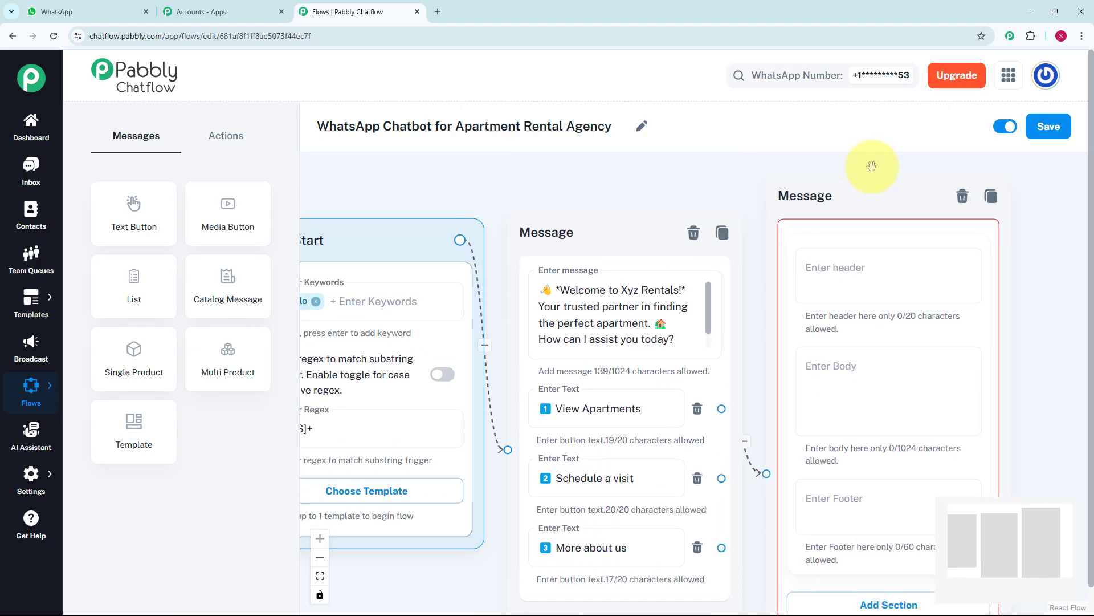
{"action": "left_click_drag", "start_coordinate": [873, 166], "coordinate": [871, 170]}
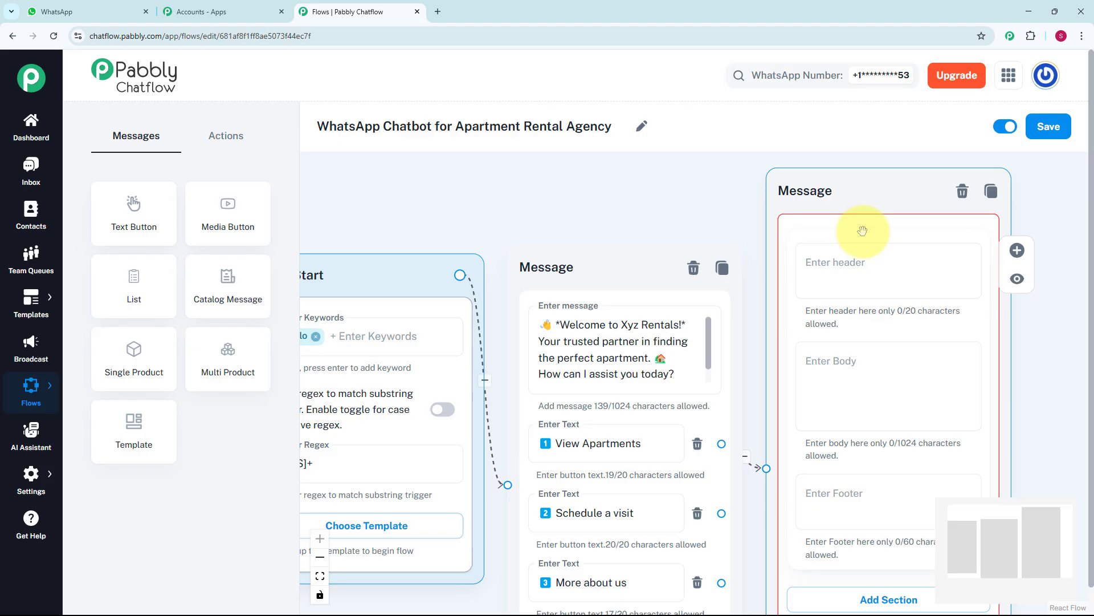
{"action": "scroll", "coordinate": [863, 231], "scroll_direction": "down", "scroll_amount": 4}
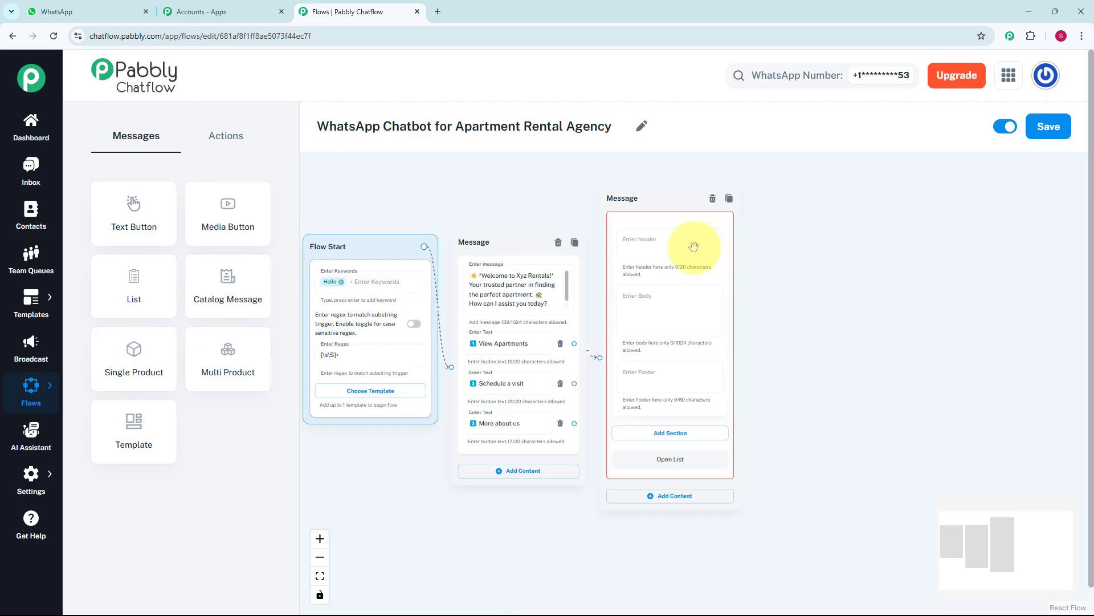
{"action": "left_click", "coordinate": [635, 319]}
{"action": "scroll", "coordinate": [636, 326], "scroll_direction": "up", "scroll_amount": 2}
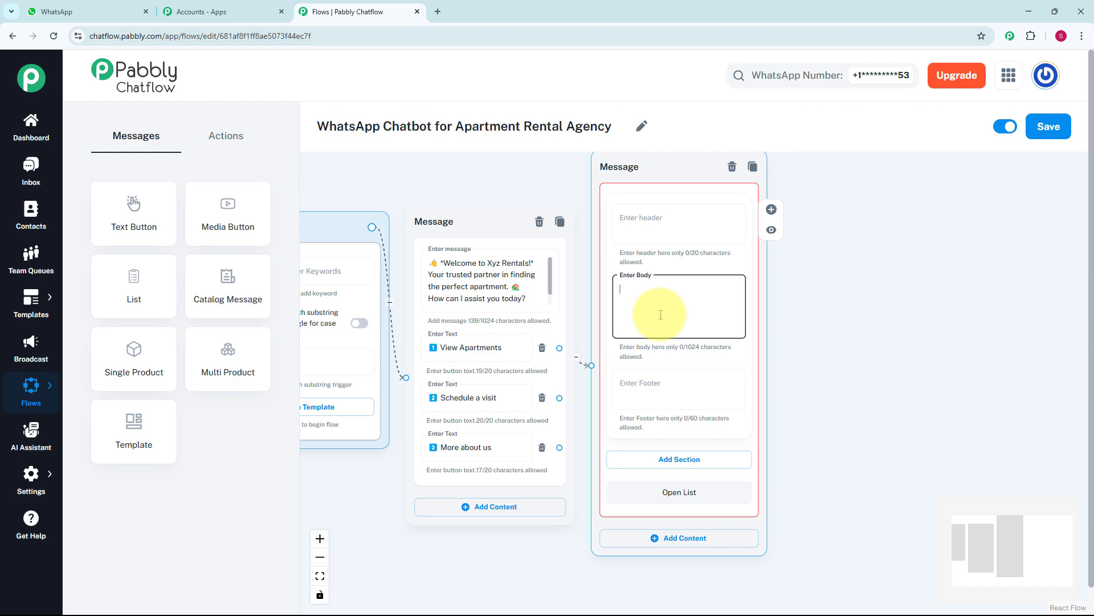
{"action": "type", "text": "Great! What type of Apartment you are looking for 🏡"}
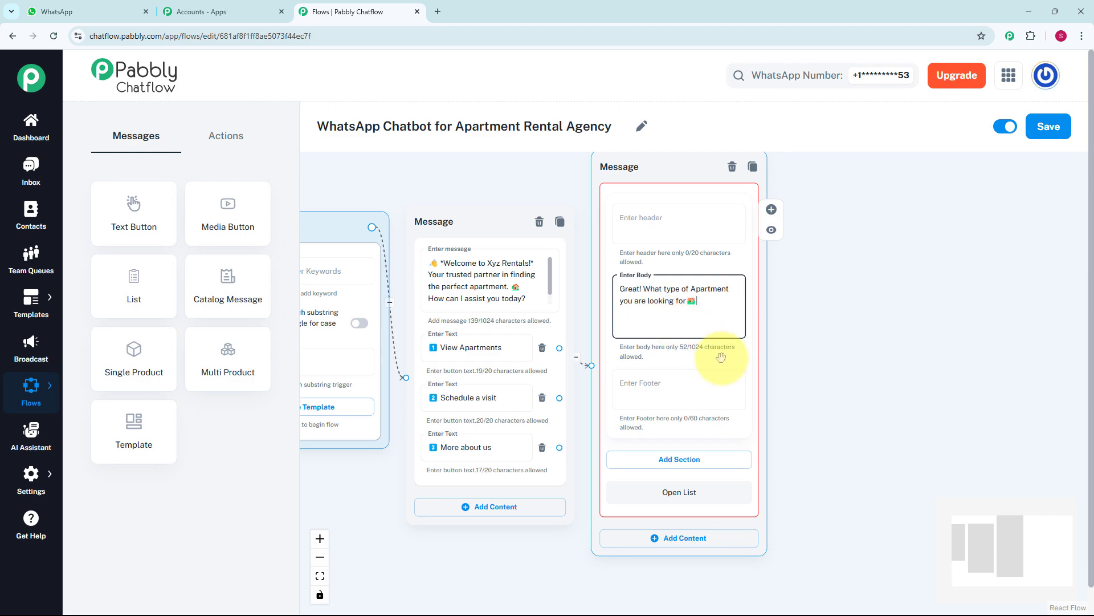
Add a section titled "Apartments" to the List message.
{"action": "left_click", "coordinate": [695, 460]}
{"action": "scroll", "coordinate": [801, 433], "scroll_direction": "down", "scroll_amount": 2}
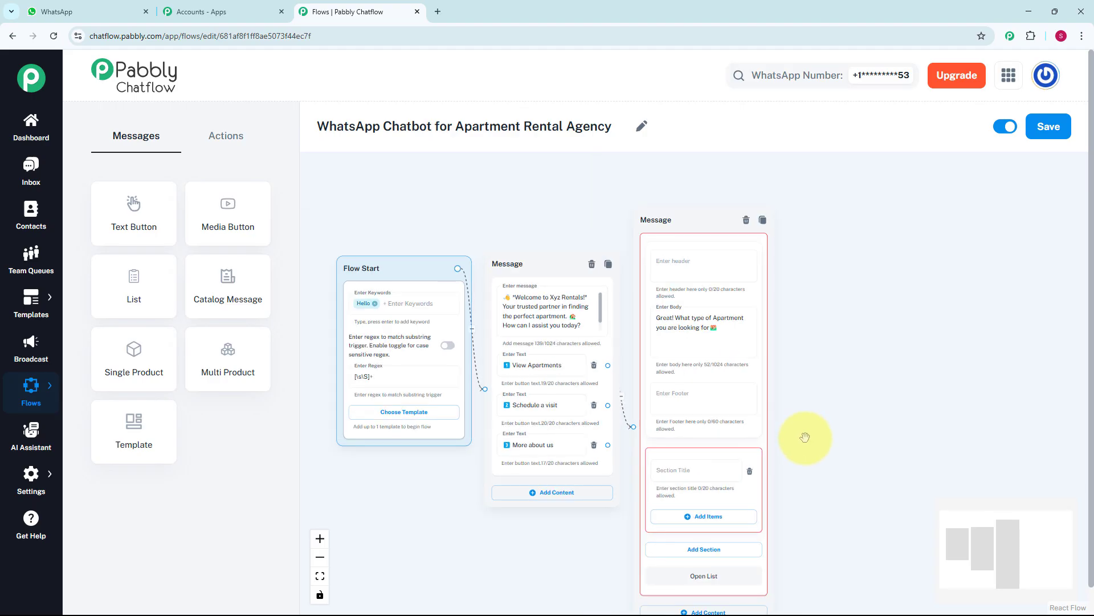
{"action": "left_click_drag", "start_coordinate": [802, 435], "coordinate": [744, 365]}
{"action": "scroll", "coordinate": [744, 365], "scroll_direction": "up", "scroll_amount": 1}
{"action": "scroll", "coordinate": [627, 362], "scroll_direction": "up", "scroll_amount": 1}
{"action": "left_click", "coordinate": [623, 363]}
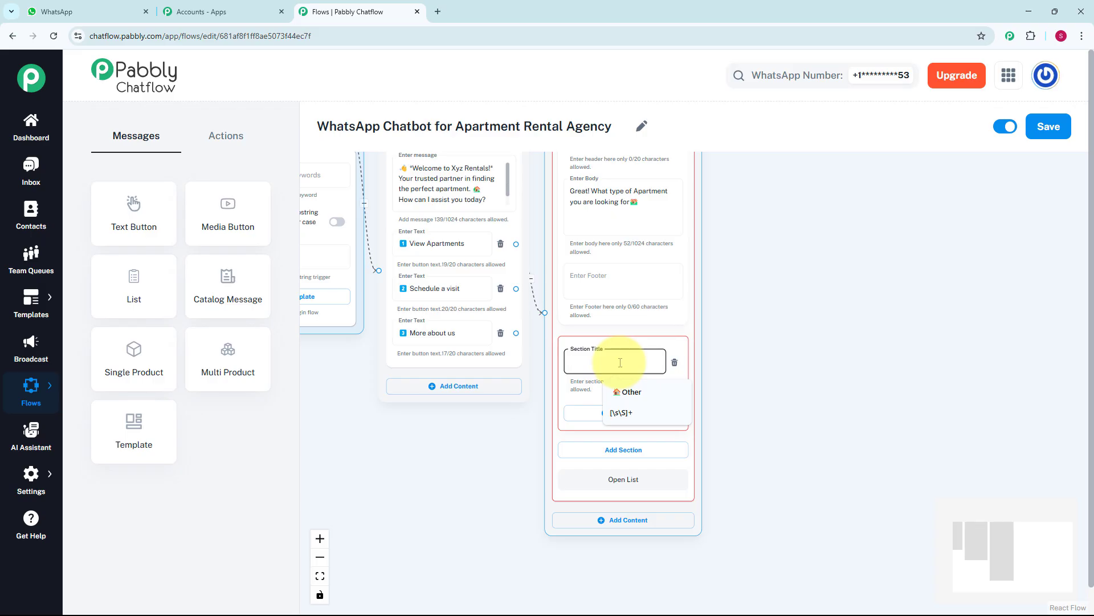
{"action": "type", "text": "Apartments"}
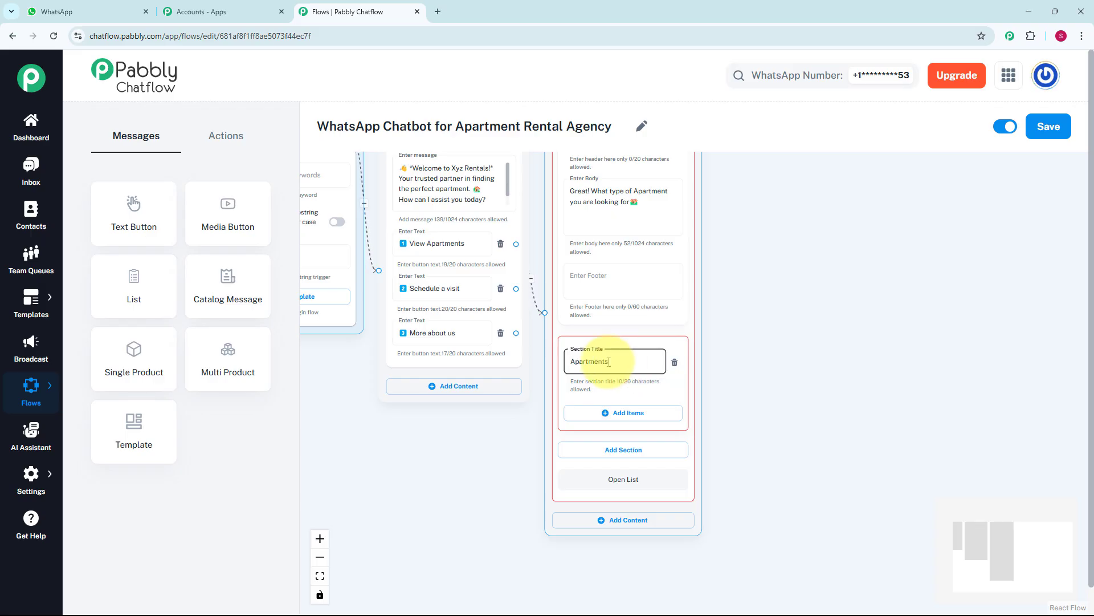
Add a first item titled "1 BHK" to the Apartments section.
{"action": "left_click", "coordinate": [601, 413]}
{"action": "scroll", "coordinate": [723, 391], "scroll_direction": "down", "scroll_amount": 1}
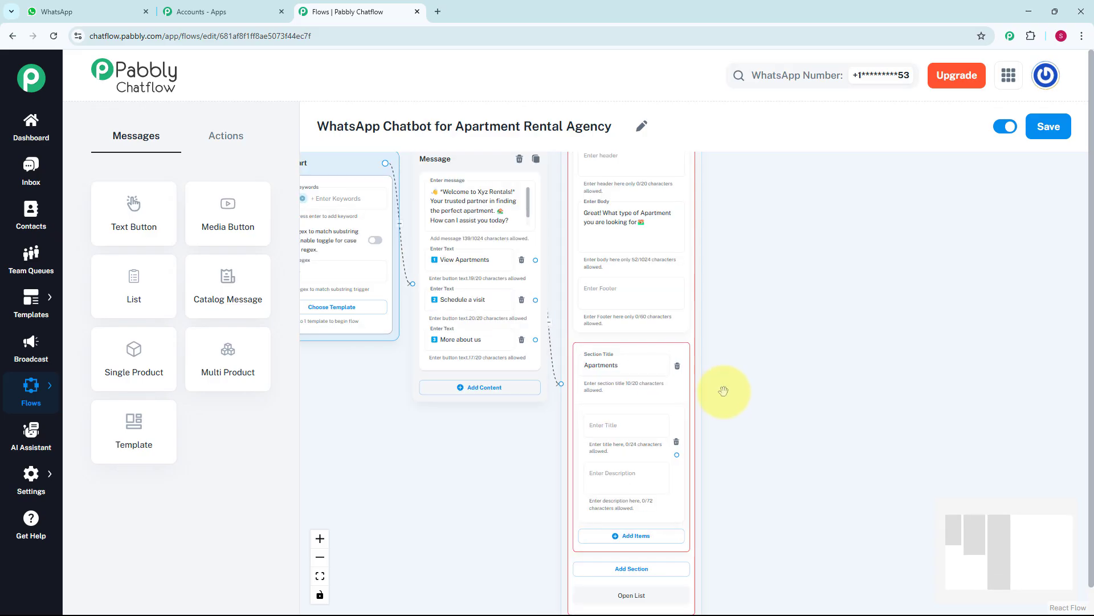
{"action": "left_click_drag", "start_coordinate": [723, 391], "coordinate": [722, 338]}
{"action": "scroll", "coordinate": [724, 336], "scroll_direction": "up", "scroll_amount": 3}
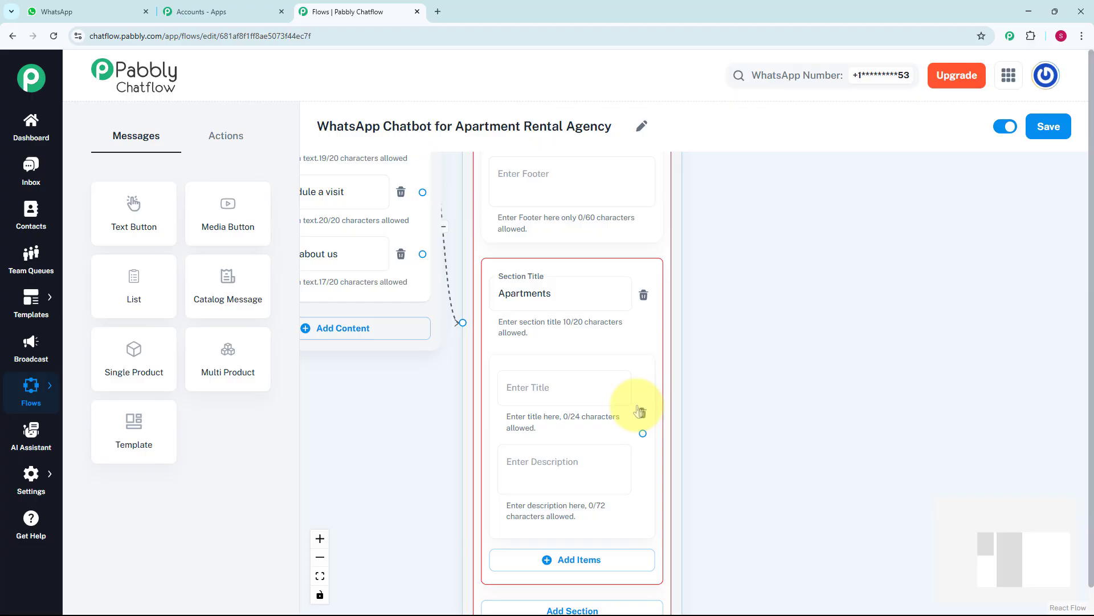
{"action": "left_click", "coordinate": [588, 394]}
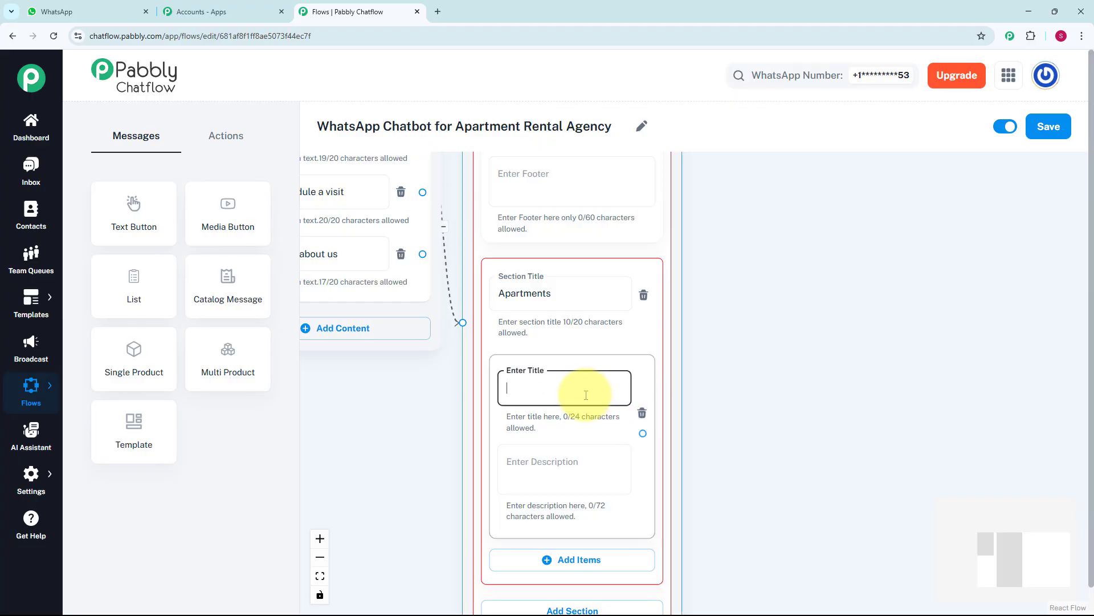
{"action": "type", "text": "1 BHK"}
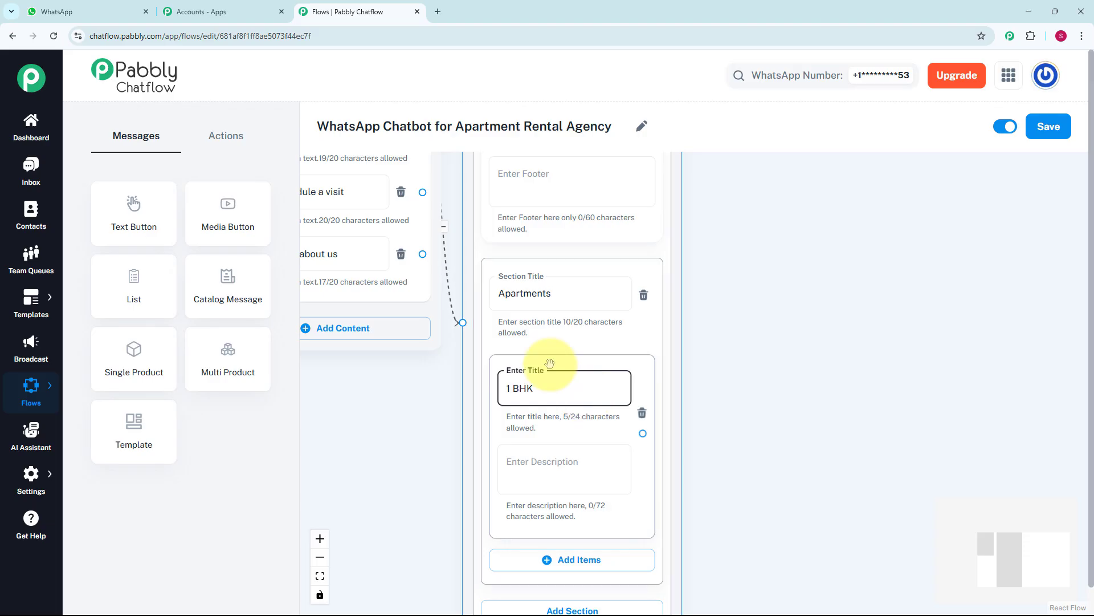
Add a second item titled "2 BHK" to the Apartments section.
{"action": "scroll", "coordinate": [550, 363], "scroll_direction": "down", "scroll_amount": 1}
{"action": "left_click_drag", "start_coordinate": [698, 323], "coordinate": [681, 183]}
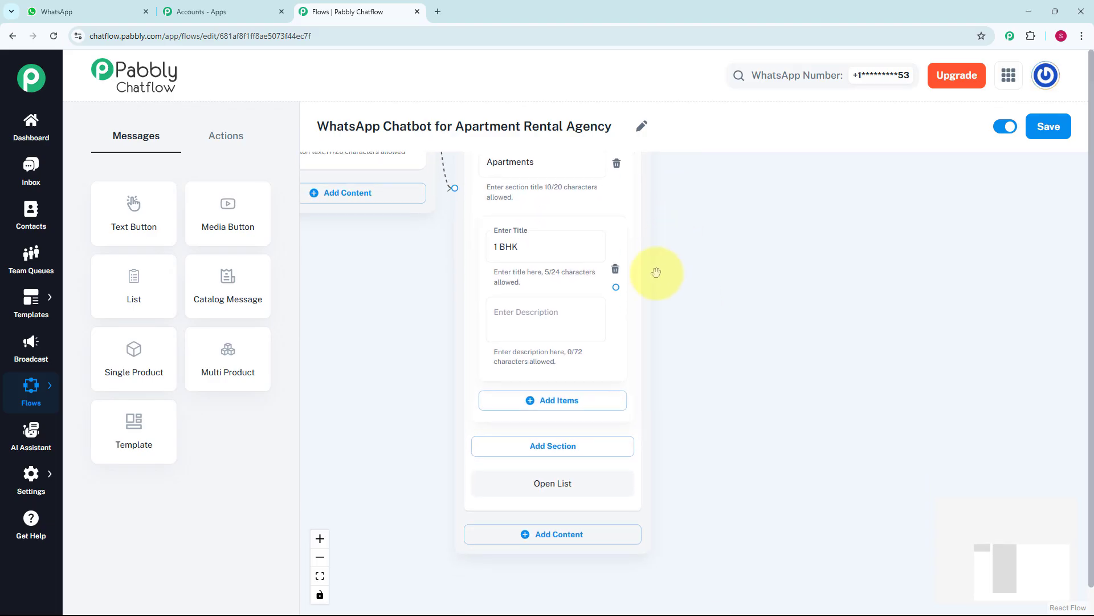
{"action": "left_click", "coordinate": [569, 406]}
{"action": "left_click", "coordinate": [554, 420]}
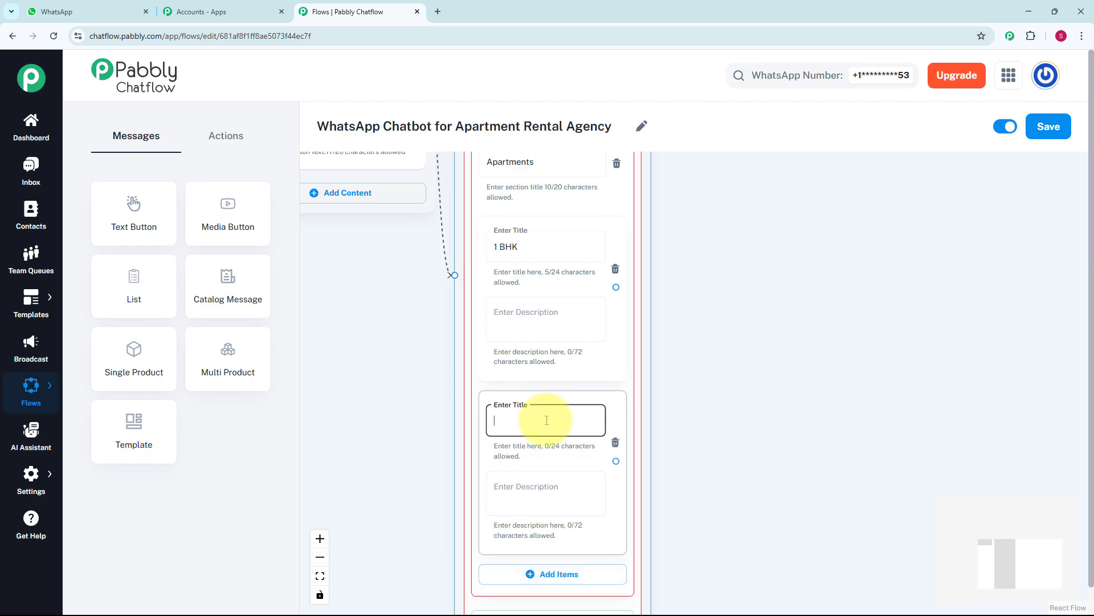
{"action": "type", "text": "2 BHK"}
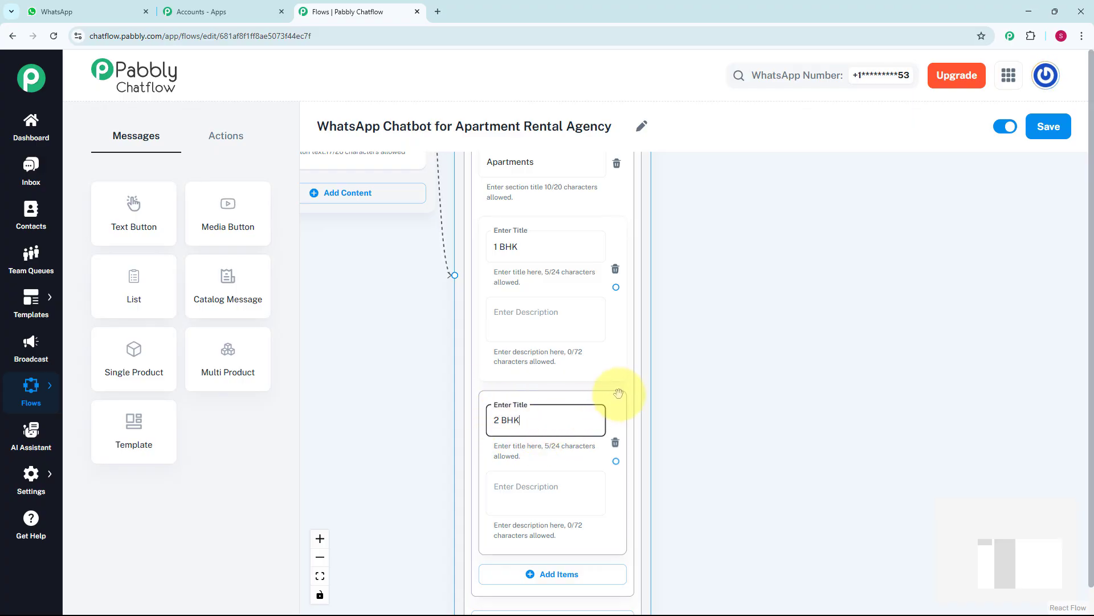
Connect a Media message to the 1 BHK list item and set its media type to Image.
{"action": "scroll", "coordinate": [664, 397], "scroll_direction": "down", "scroll_amount": 2}
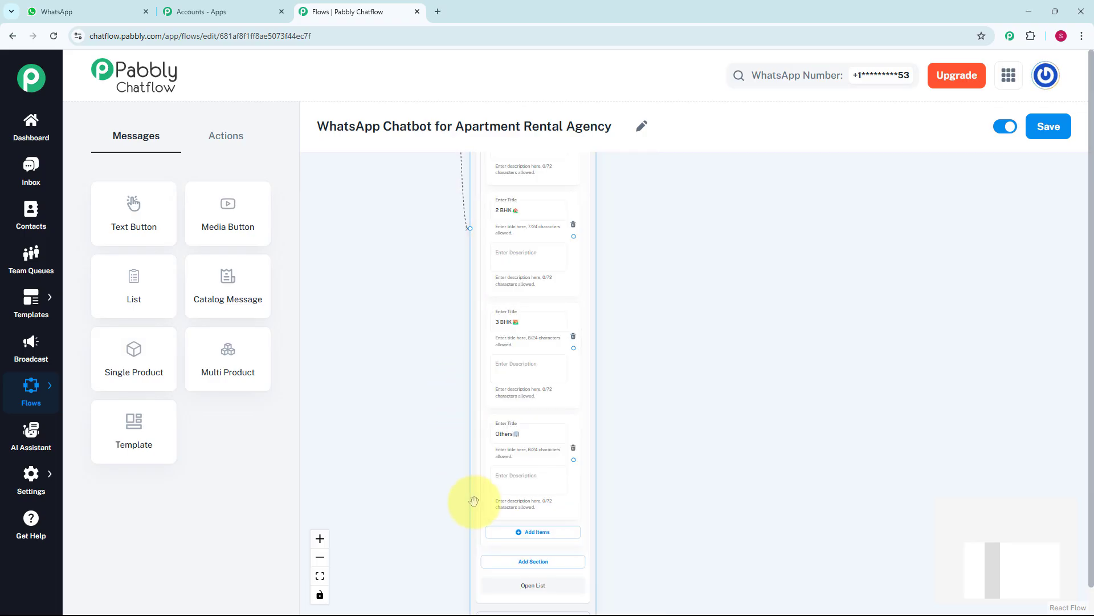
{"action": "scroll", "coordinate": [474, 501], "scroll_direction": "up", "scroll_amount": 4}
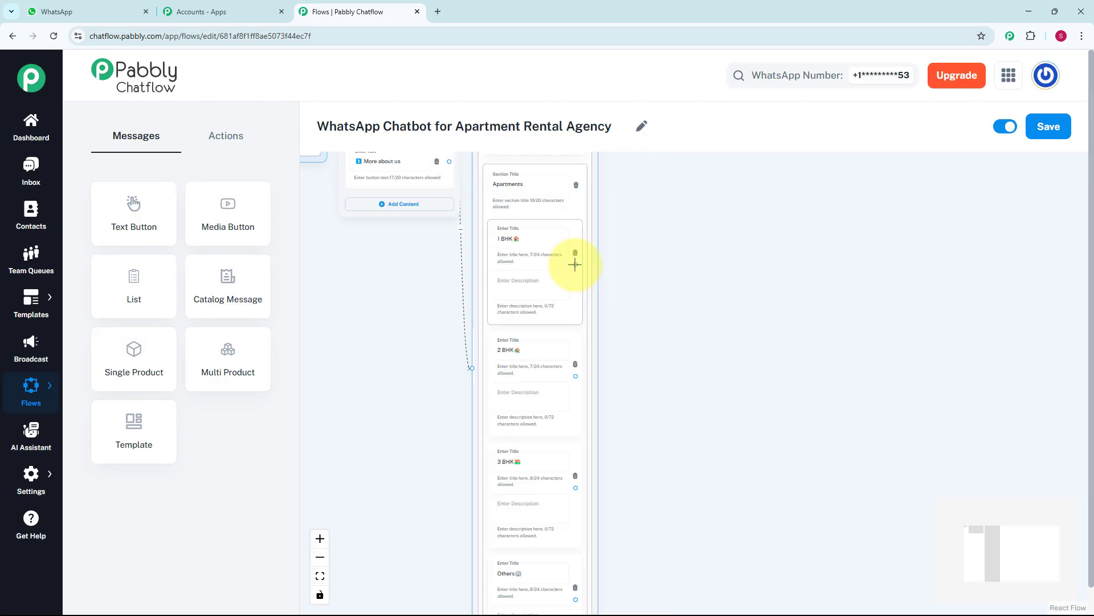
{"action": "scroll", "coordinate": [574, 264], "scroll_direction": "up", "scroll_amount": 1}
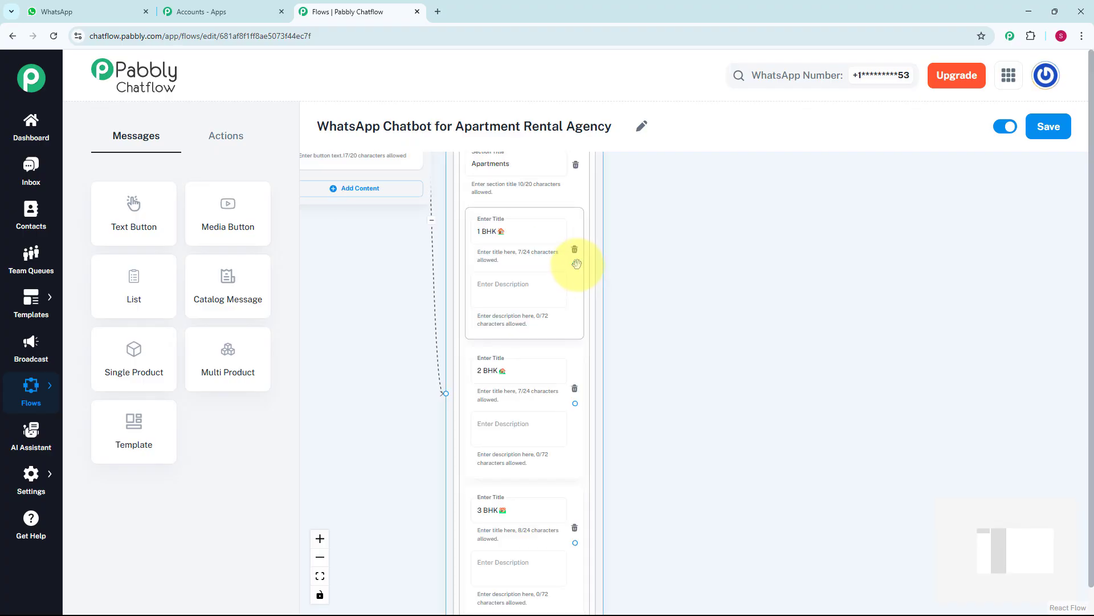
{"action": "left_click", "coordinate": [576, 264]}
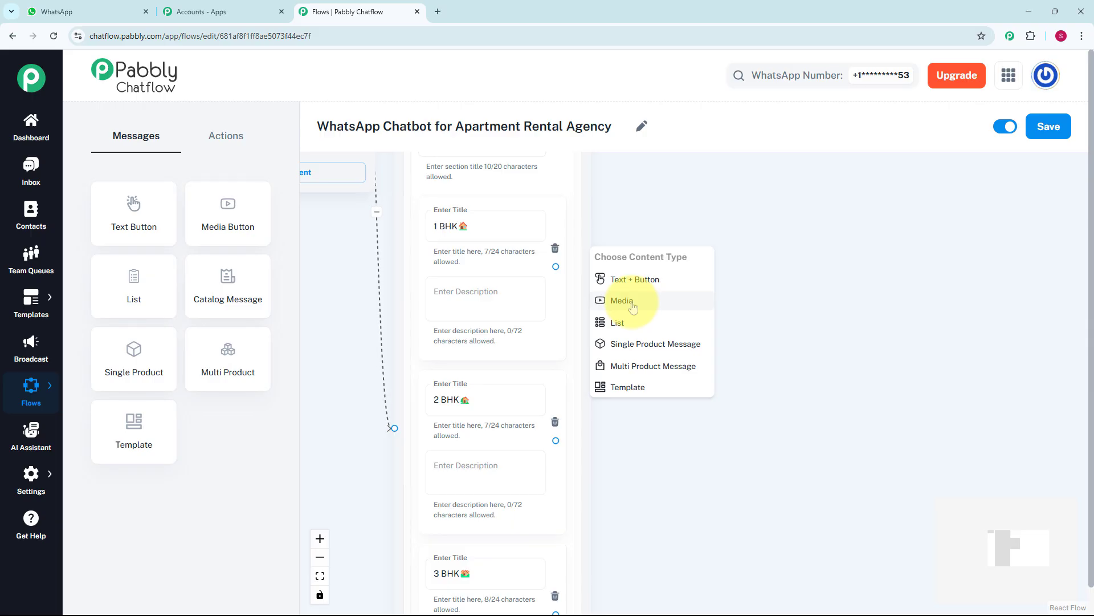
{"action": "left_click", "coordinate": [633, 307]}
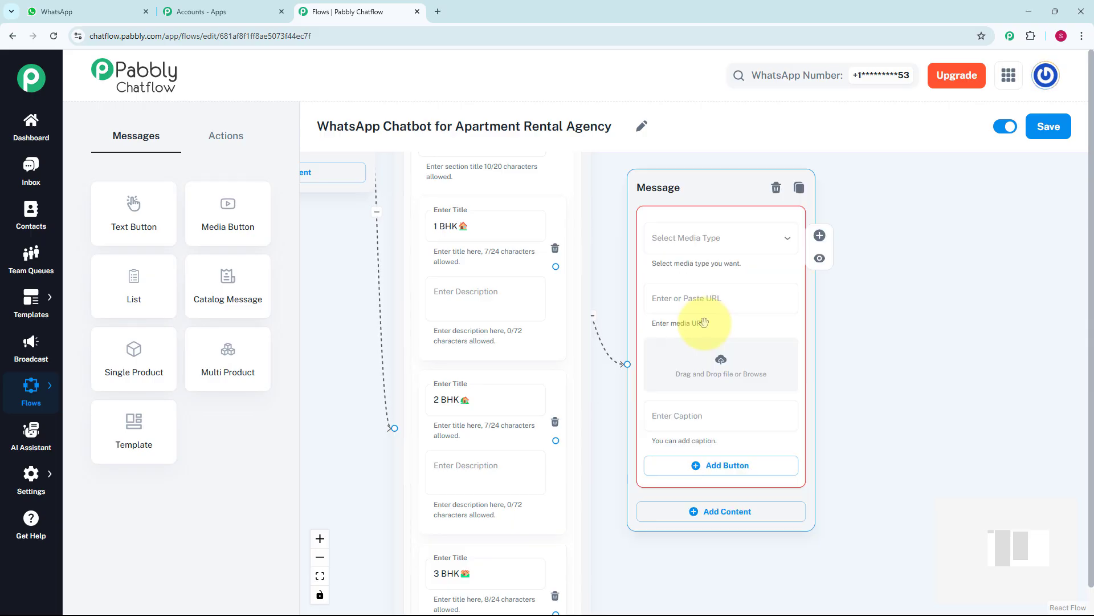
{"action": "left_click", "coordinate": [709, 237]}
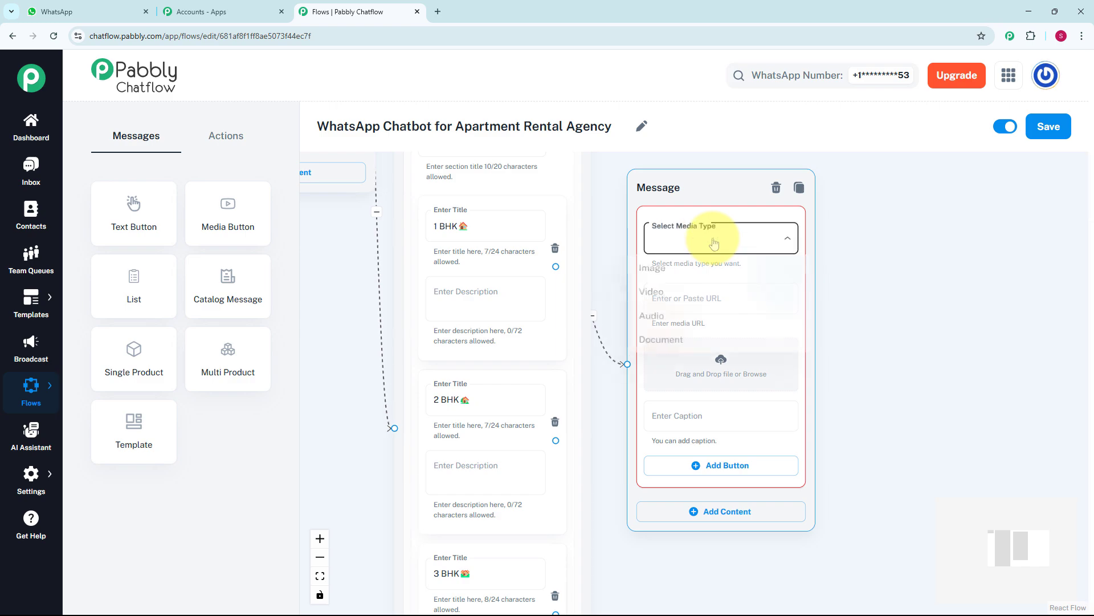
{"action": "left_click", "coordinate": [655, 276]}
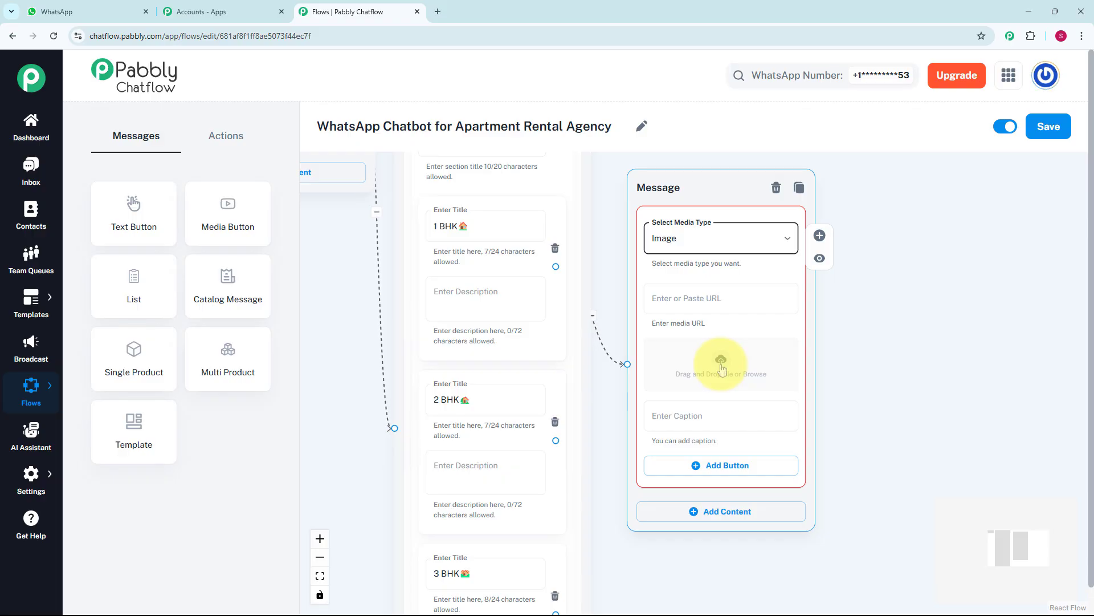
Upload the Apartment picture from the Pictures folder to the Image message and caption it "1 BHK".
{"action": "left_click", "coordinate": [722, 369]}
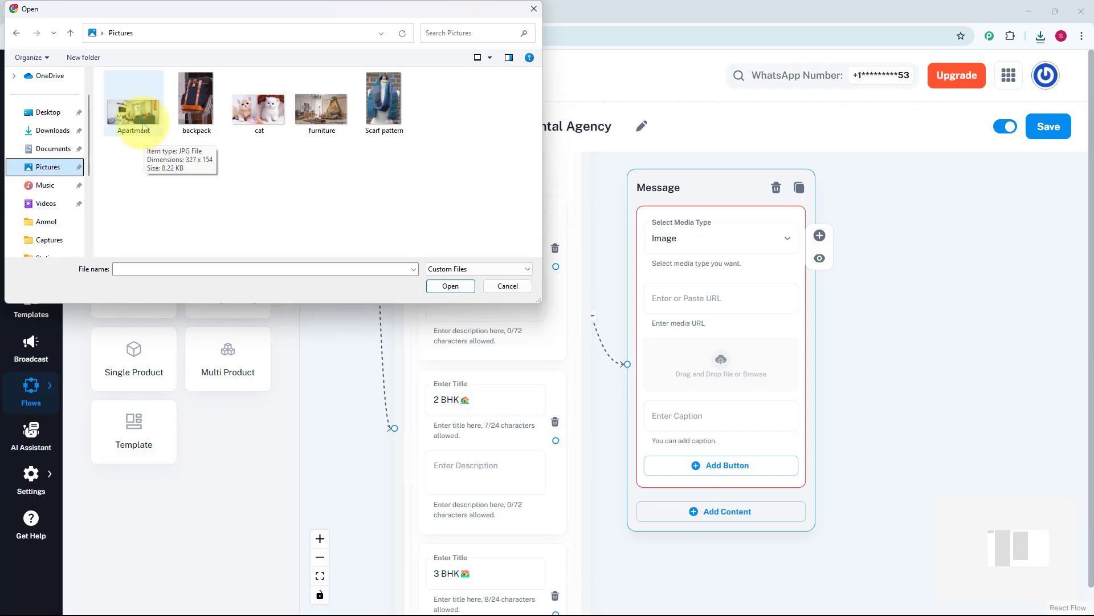
{"action": "left_click_drag", "start_coordinate": [144, 121], "coordinate": [697, 387]}
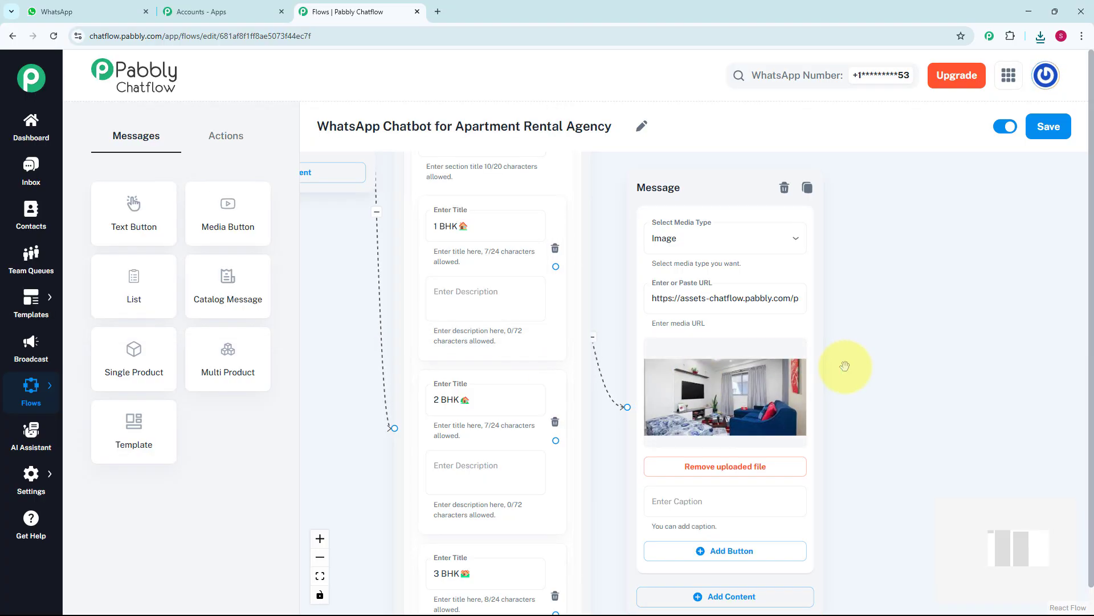
{"action": "scroll", "coordinate": [863, 341], "scroll_direction": "down", "scroll_amount": 1}
{"action": "scroll", "coordinate": [863, 340], "scroll_direction": "down", "scroll_amount": 1}
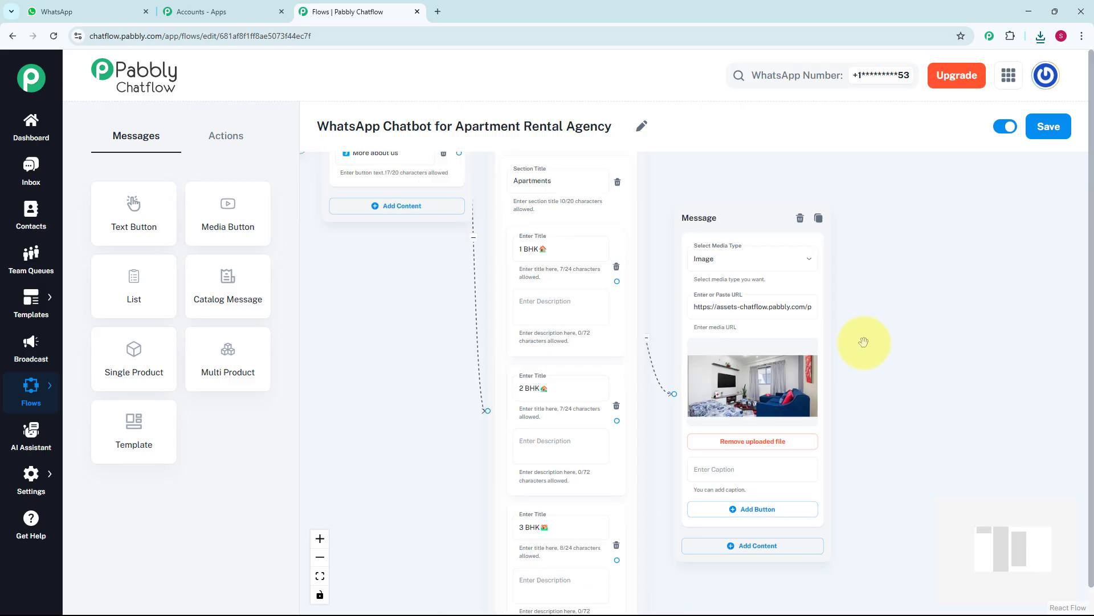
{"action": "scroll", "coordinate": [860, 341], "scroll_direction": "up", "scroll_amount": 2}
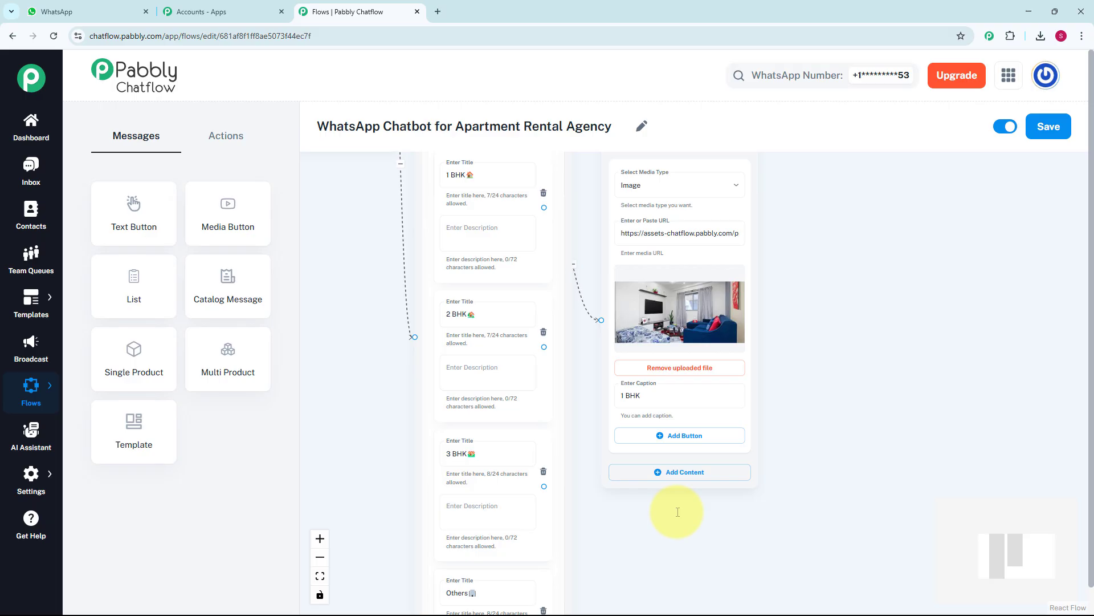
Add Text + Button content below the 1 BHK image with the message starting "*Maple Residency* – ₹25,000/month – Near City Center".
{"action": "left_click", "coordinate": [691, 471]}
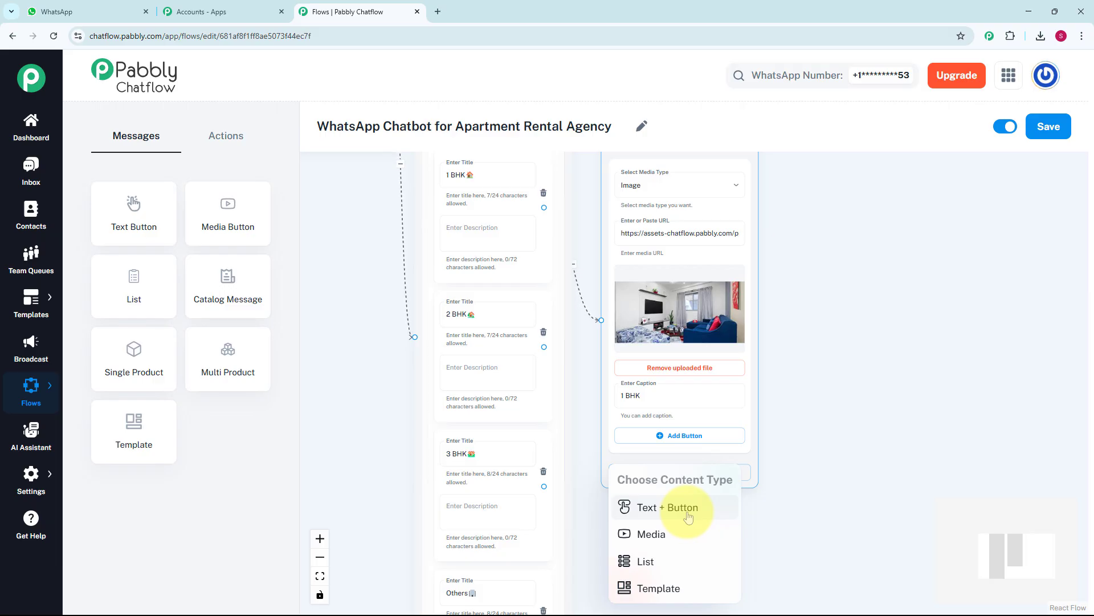
{"action": "left_click", "coordinate": [688, 515]}
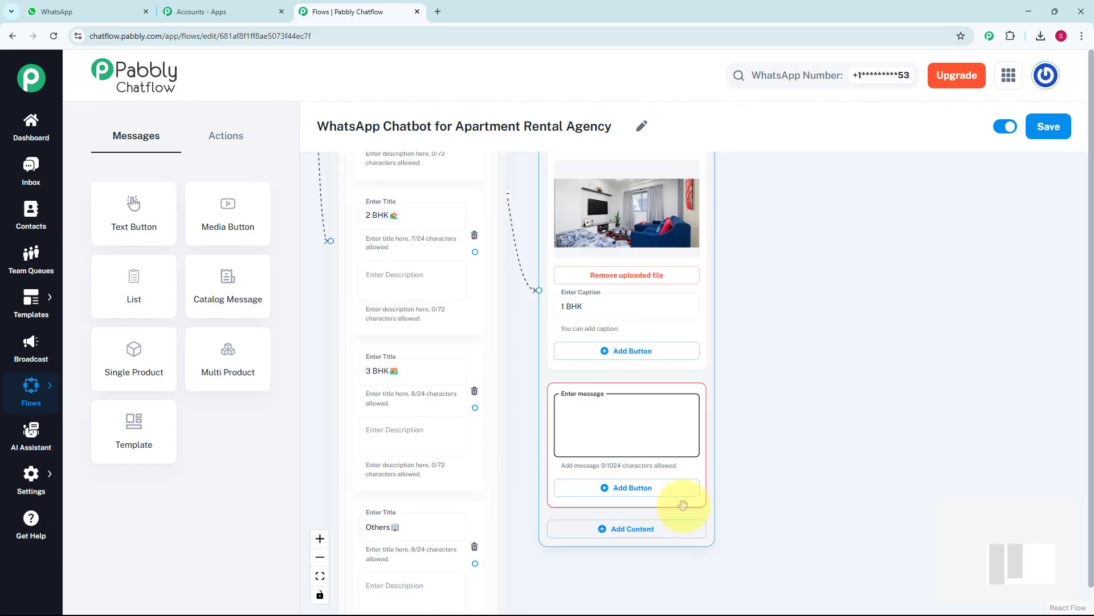
{"action": "left_click", "coordinate": [586, 430]}
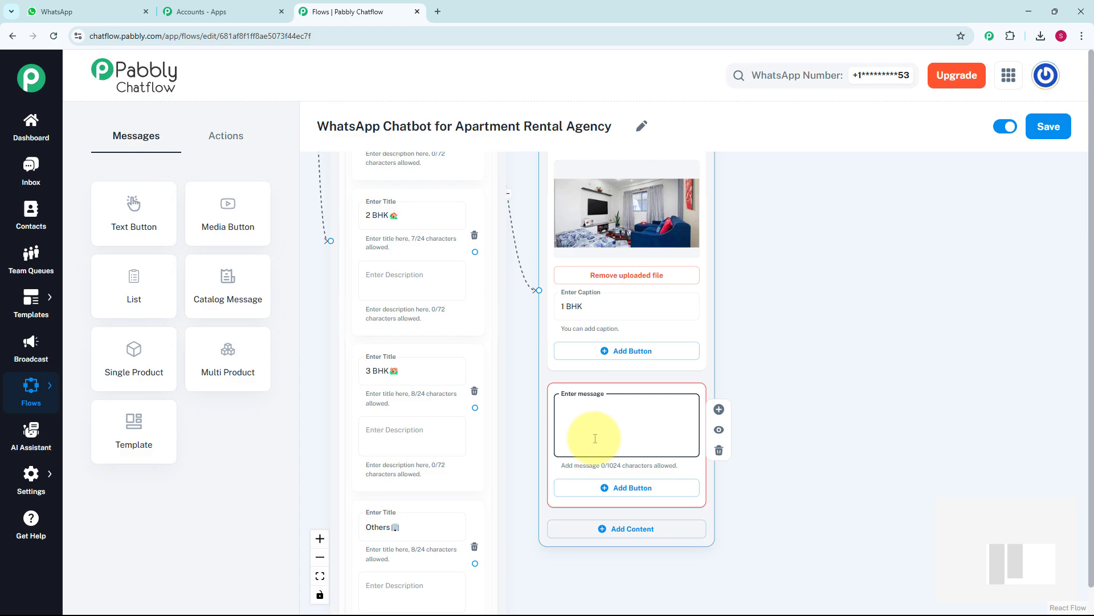
{"action": "key", "text": "ctrl+v"}
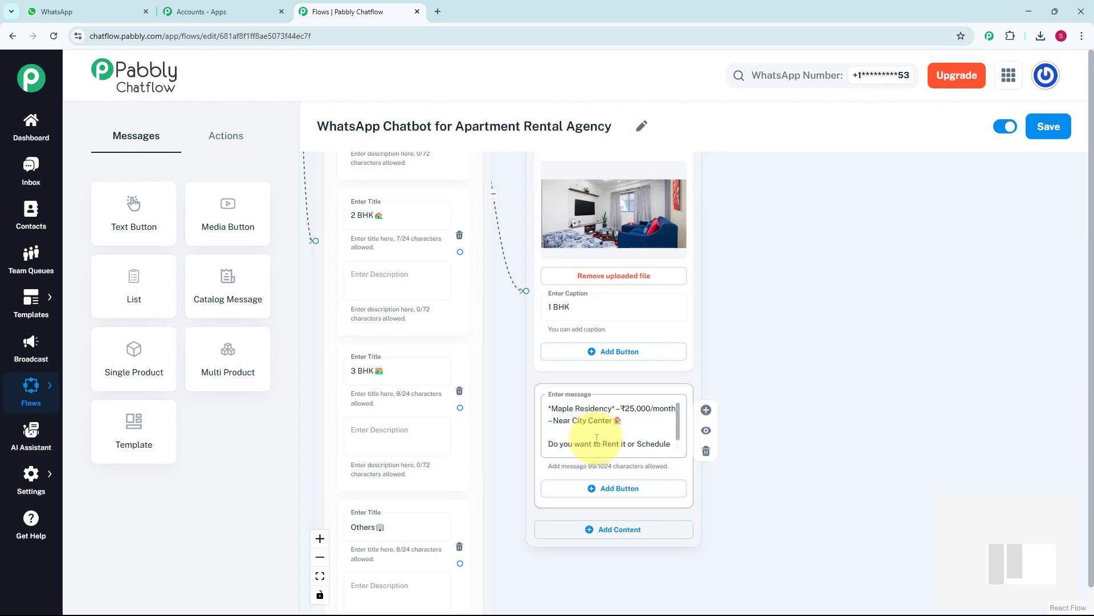
Add two buttons, "Book Now" and "Schedule a Visit", to the Maple Residency message.
{"action": "left_click", "coordinate": [600, 490]}
{"action": "left_click", "coordinate": [593, 500]}
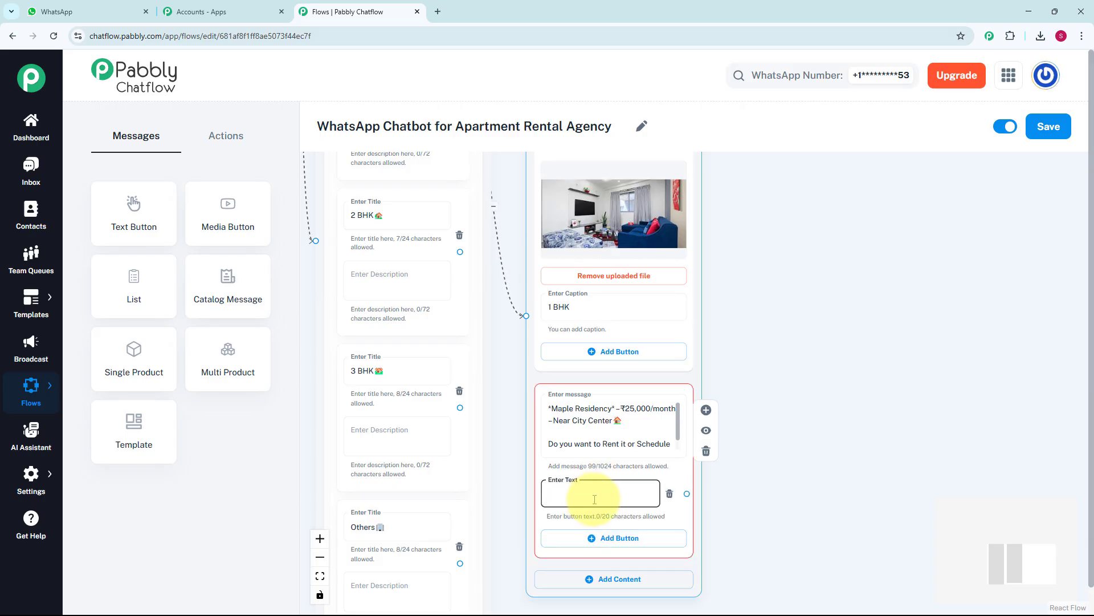
{"action": "type", "text": "Book Now"}
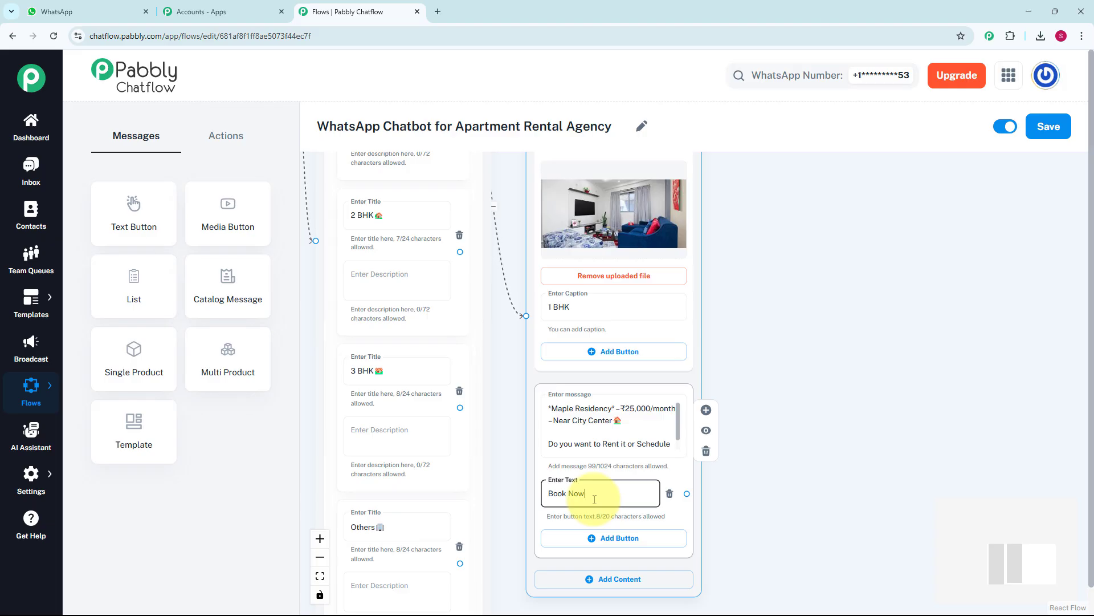
{"action": "left_click", "coordinate": [591, 539]}
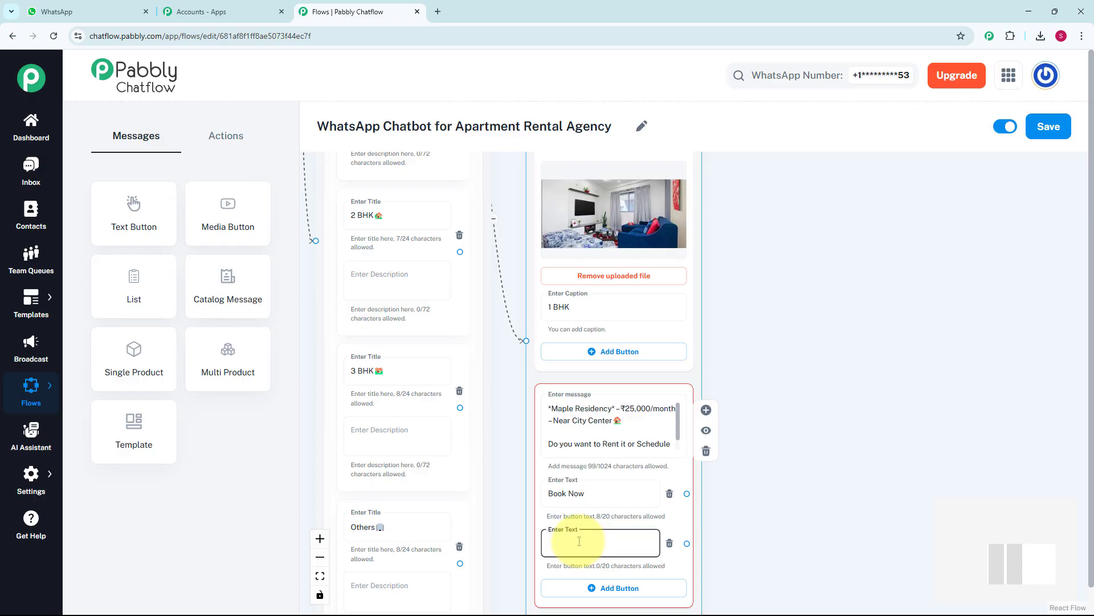
{"action": "type", "text": "Schedule a Visit"}
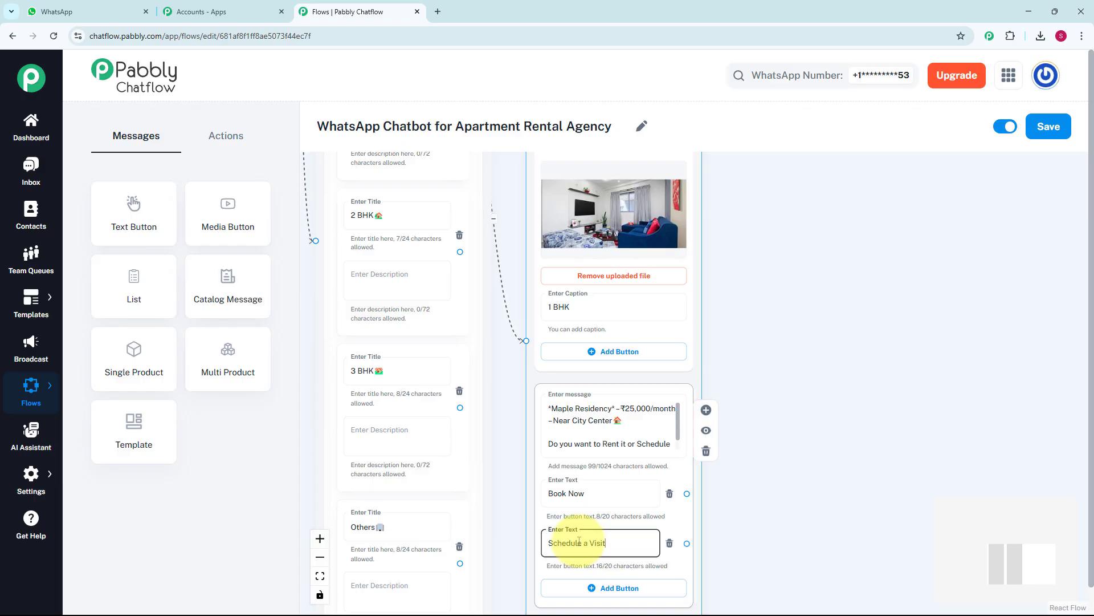
Connect a Text + Button message reading "Your booking has been scheduled." with an emoji to the Book Now button.
{"action": "scroll", "coordinate": [580, 542], "scroll_direction": "down", "scroll_amount": 3}
{"action": "left_click_drag", "start_coordinate": [579, 541], "coordinate": [573, 420]}
{"action": "scroll", "coordinate": [630, 403], "scroll_direction": "up", "scroll_amount": 1}
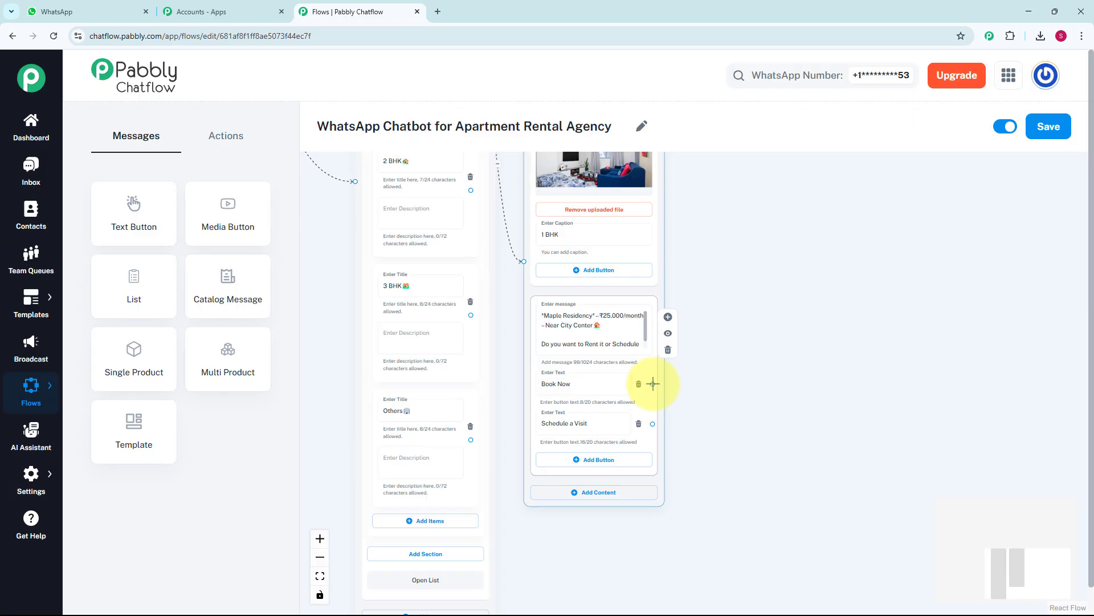
{"action": "left_click_drag", "start_coordinate": [653, 383], "coordinate": [689, 366]}
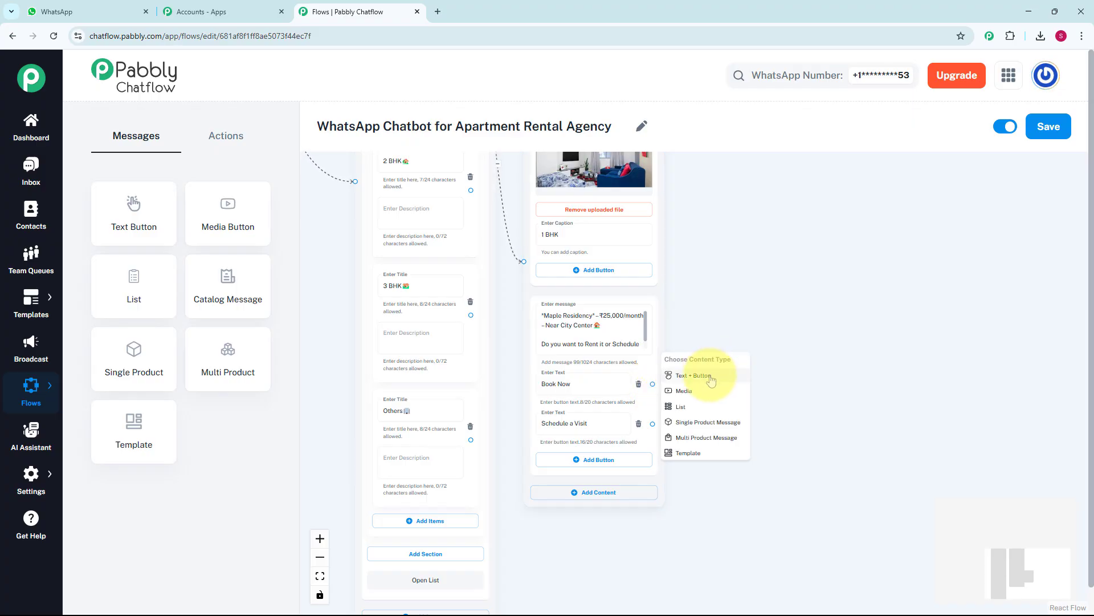
{"action": "left_click", "coordinate": [702, 376]}
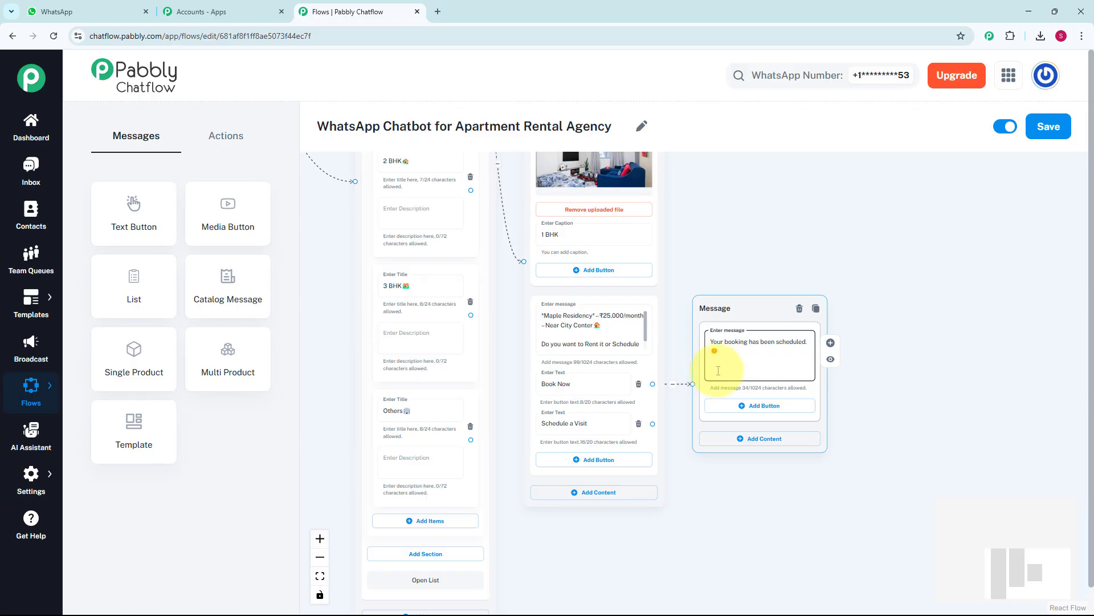
Add an Ask Question action node below the welcome message with the option buttons.
{"action": "scroll", "coordinate": [718, 370], "scroll_direction": "down", "scroll_amount": 3}
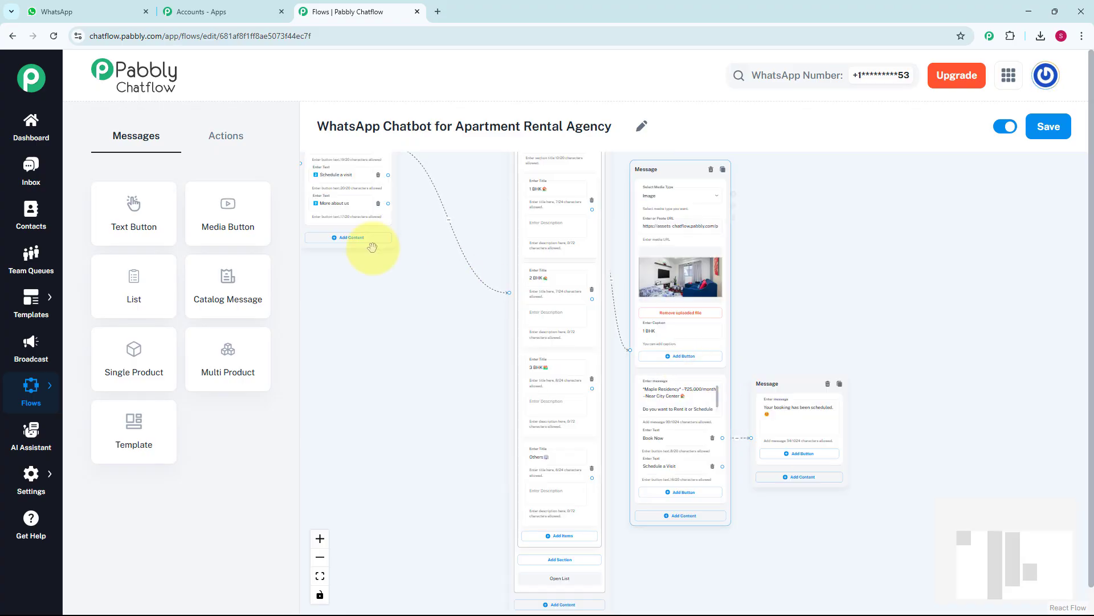
{"action": "scroll", "coordinate": [371, 244], "scroll_direction": "up", "scroll_amount": 3}
{"action": "left_click", "coordinate": [484, 220]}
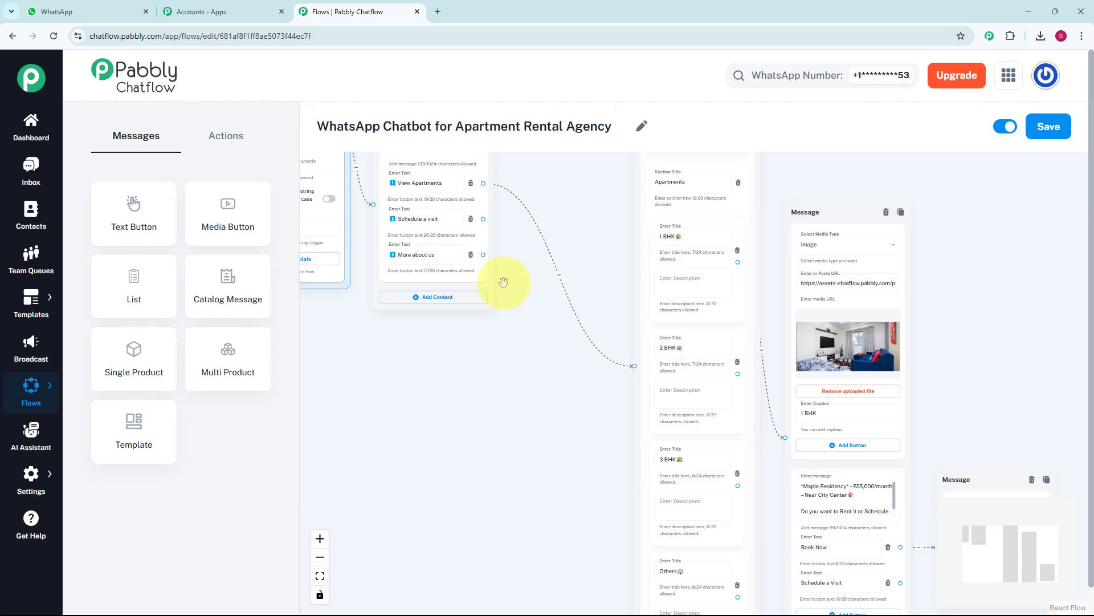
{"action": "left_click", "coordinate": [227, 140]}
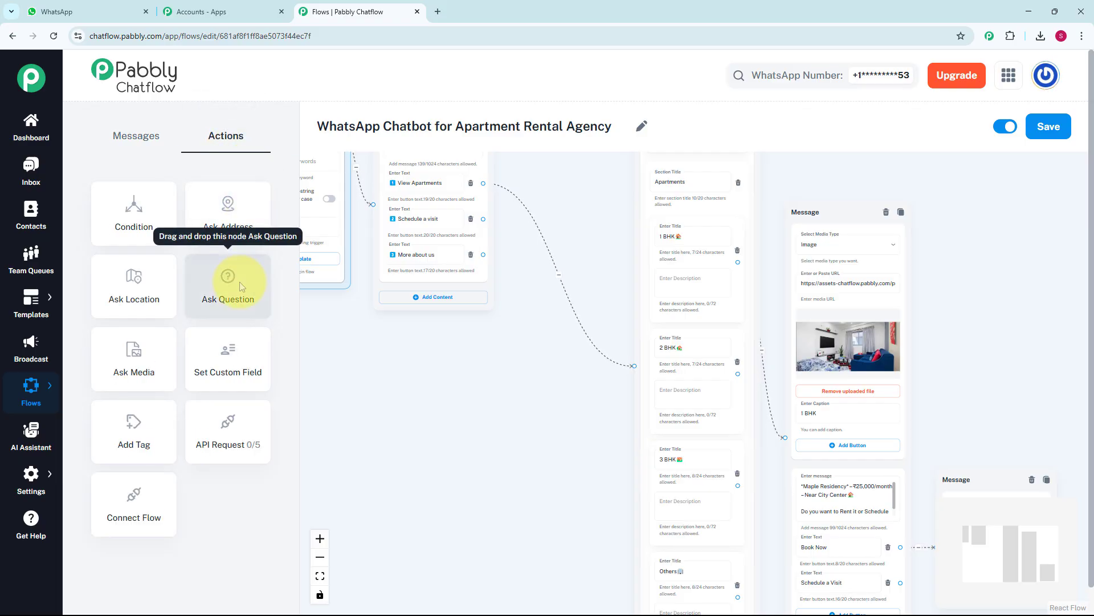
{"action": "left_click_drag", "start_coordinate": [239, 282], "coordinate": [566, 495]}
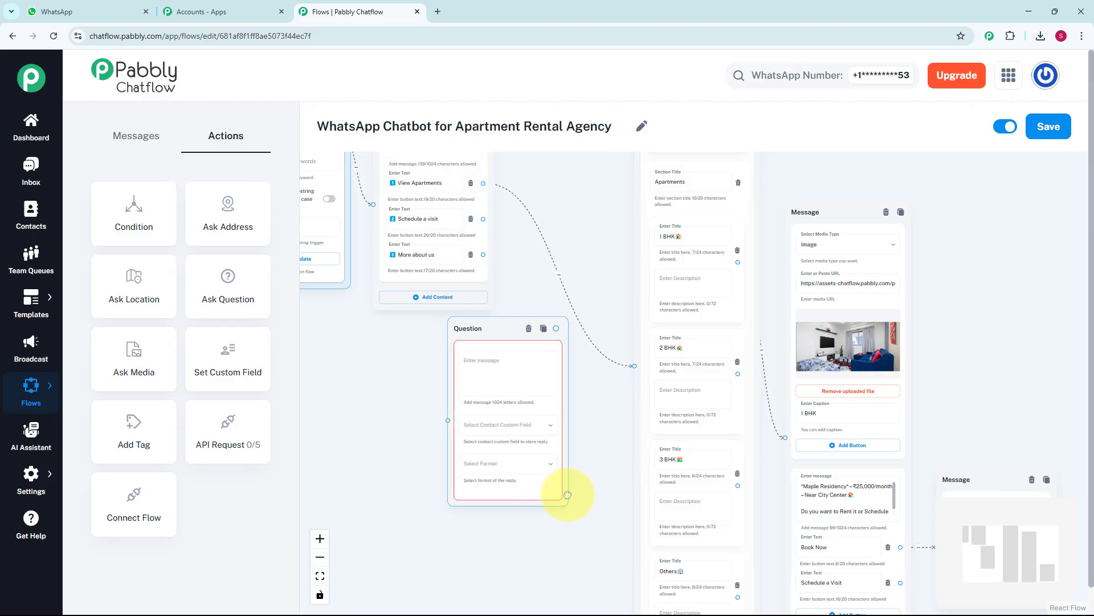
Enter the "Let's book your apartment visit!" message requesting visit details in the Question node and connect the welcome message's "Schedule a visit" button to it.
{"action": "scroll", "coordinate": [531, 375], "scroll_direction": "up", "scroll_amount": 2}
{"action": "left_click", "coordinate": [532, 375]}
{"action": "key", "text": "ctrl+v"}
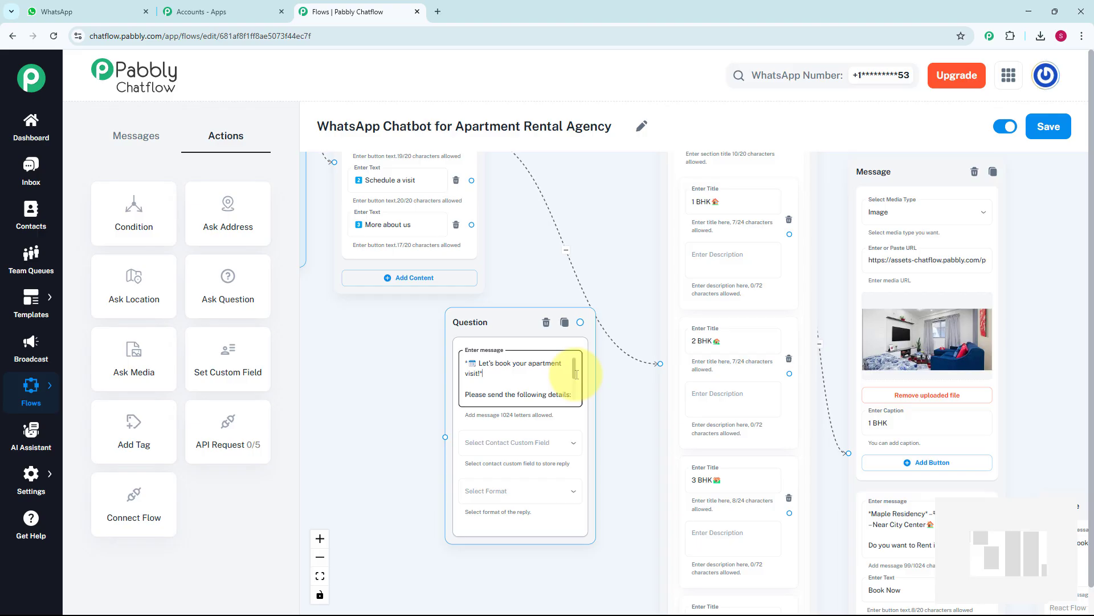
{"action": "left_click_drag", "start_coordinate": [471, 181], "coordinate": [445, 437]}
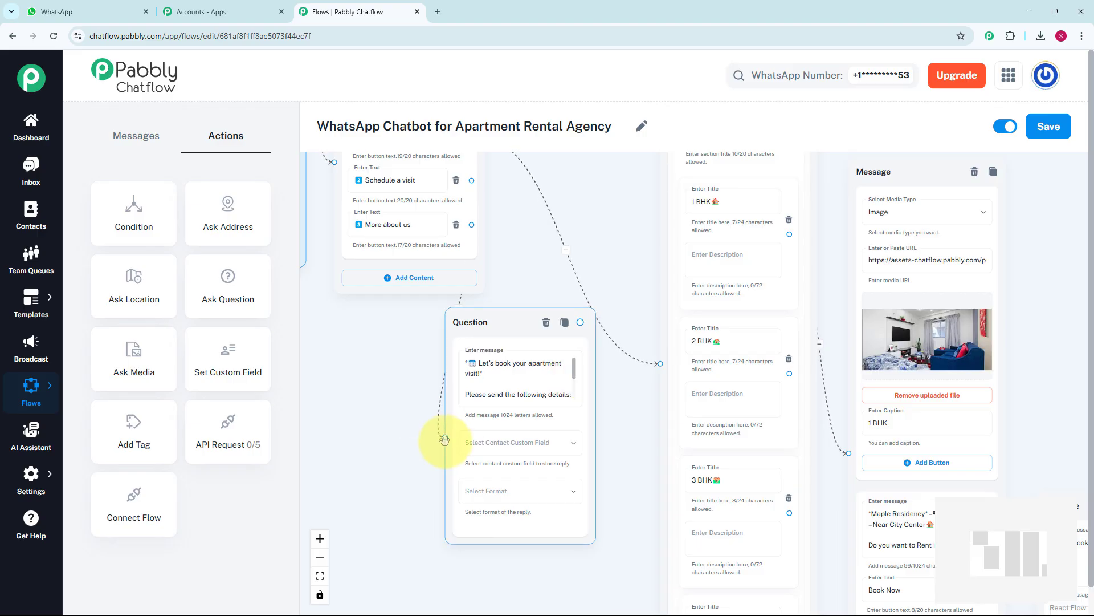
{"action": "scroll", "coordinate": [445, 440], "scroll_direction": "up", "scroll_amount": 1}
{"action": "left_click", "coordinate": [516, 345]}
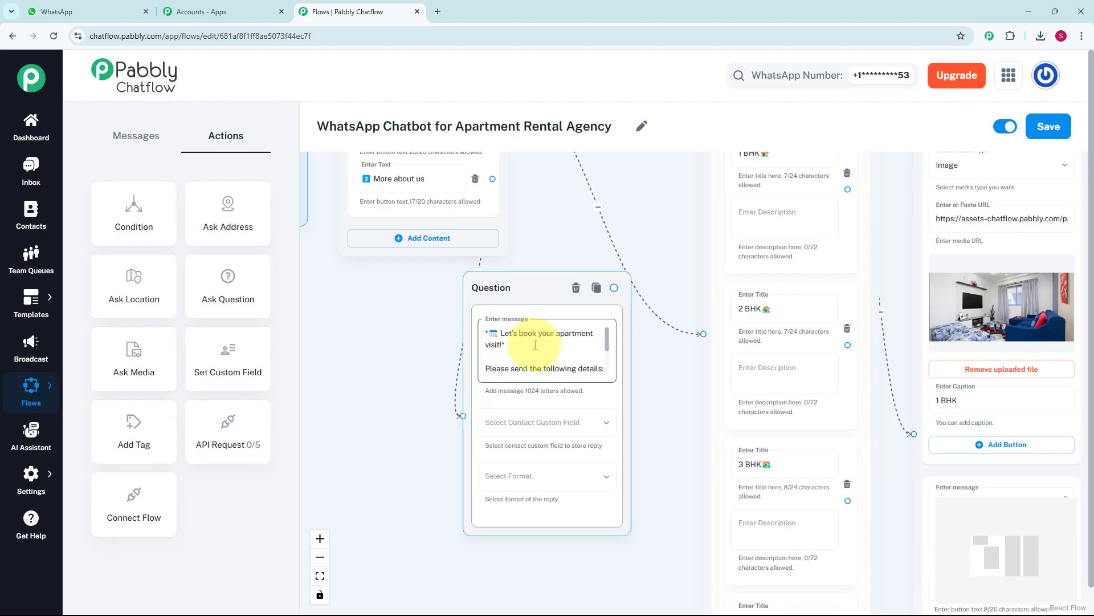
{"action": "left_click_drag", "start_coordinate": [606, 345], "coordinate": [610, 372]}
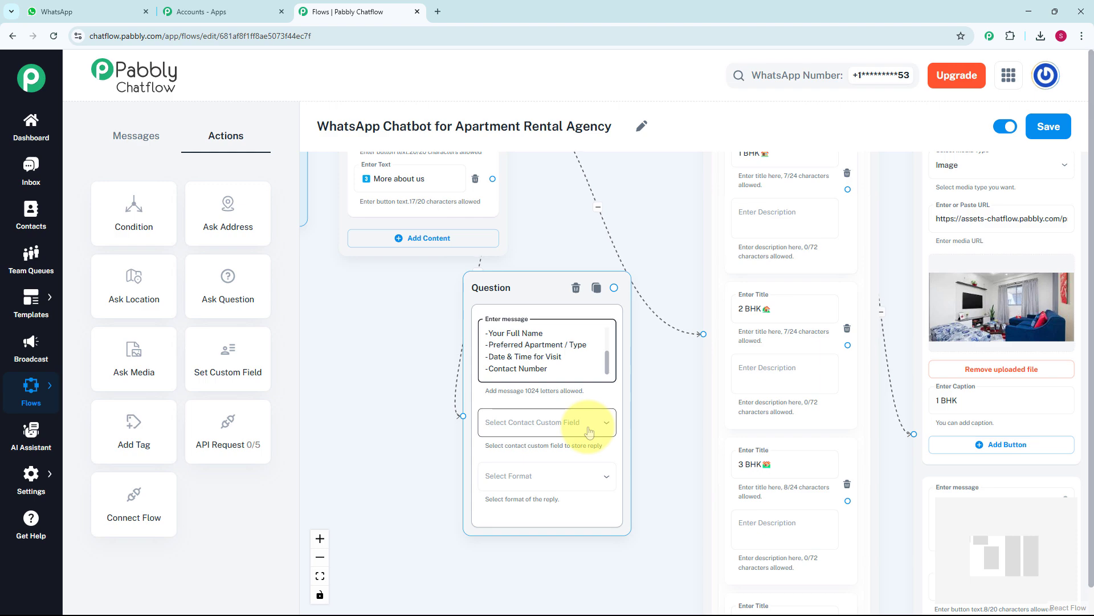
Store the question's reply in the Details contact custom field and set the reply format to Any.
{"action": "left_click", "coordinate": [590, 431]}
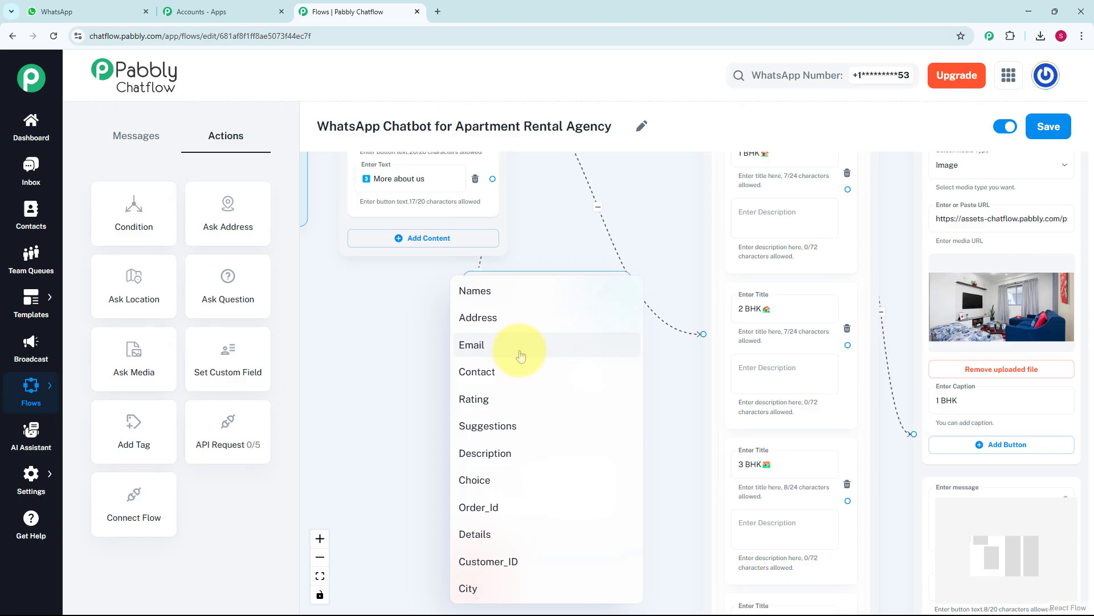
{"action": "left_click", "coordinate": [44, 487]}
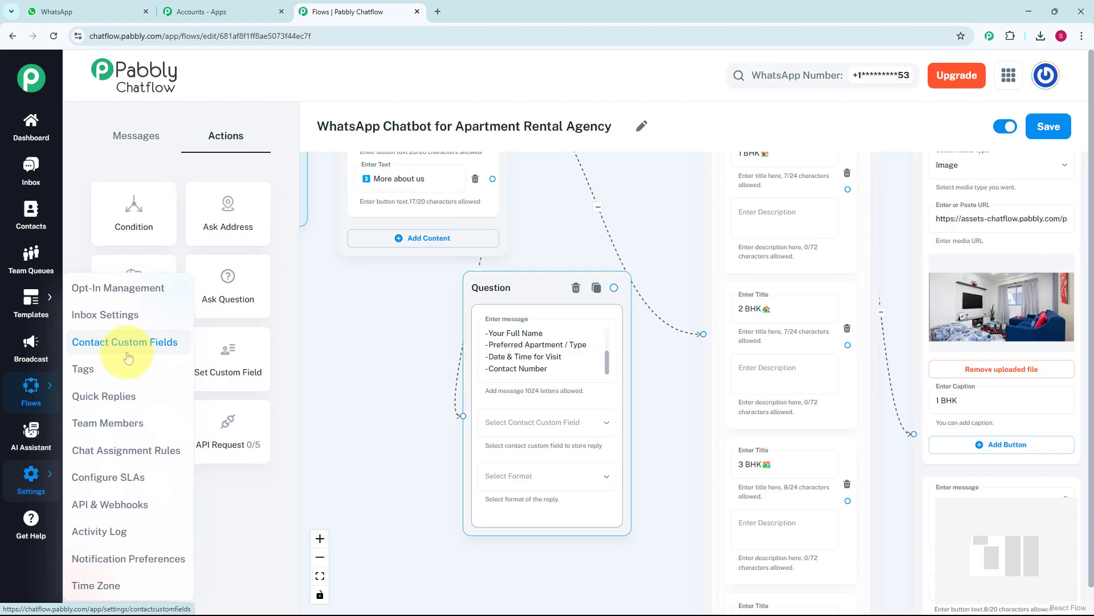
{"action": "key", "text": "Escape"}
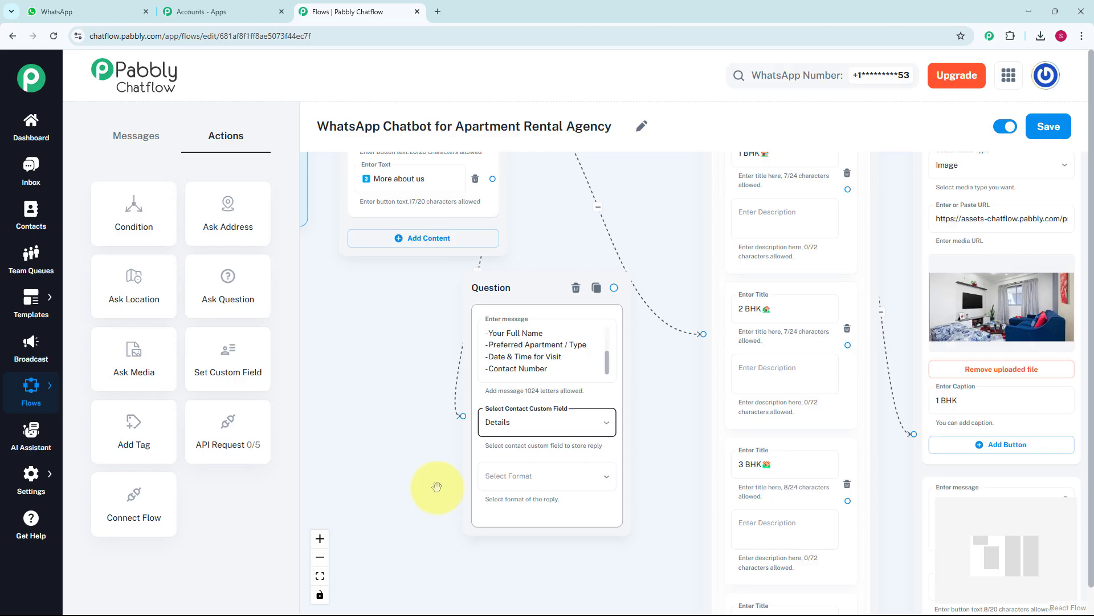
{"action": "scroll", "coordinate": [436, 486], "scroll_direction": "down", "scroll_amount": 3}
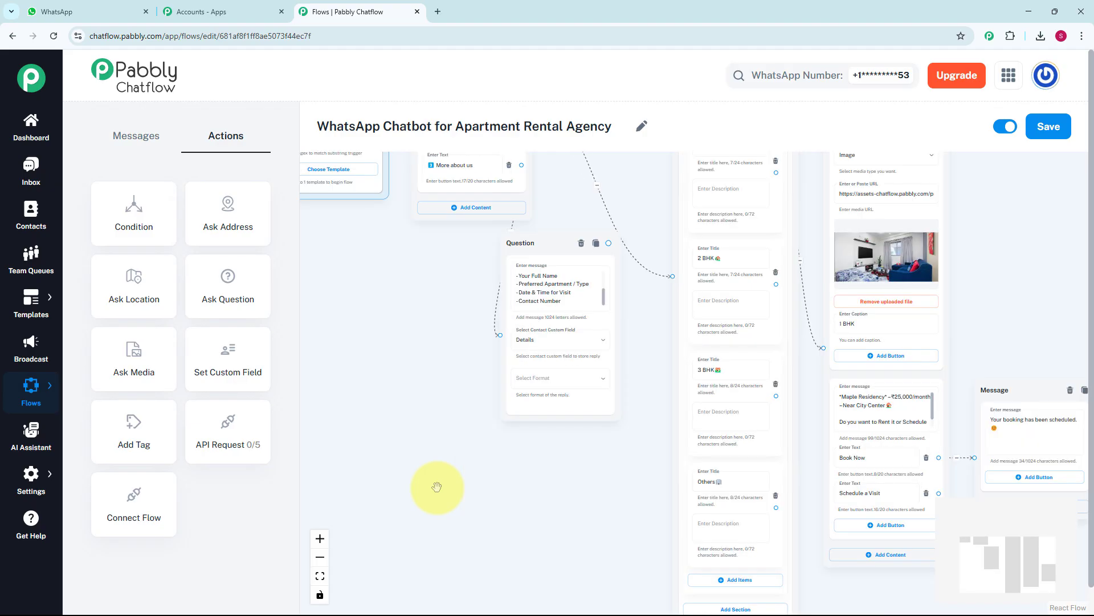
{"action": "left_click", "coordinate": [537, 378]}
{"action": "left_click", "coordinate": [517, 408]}
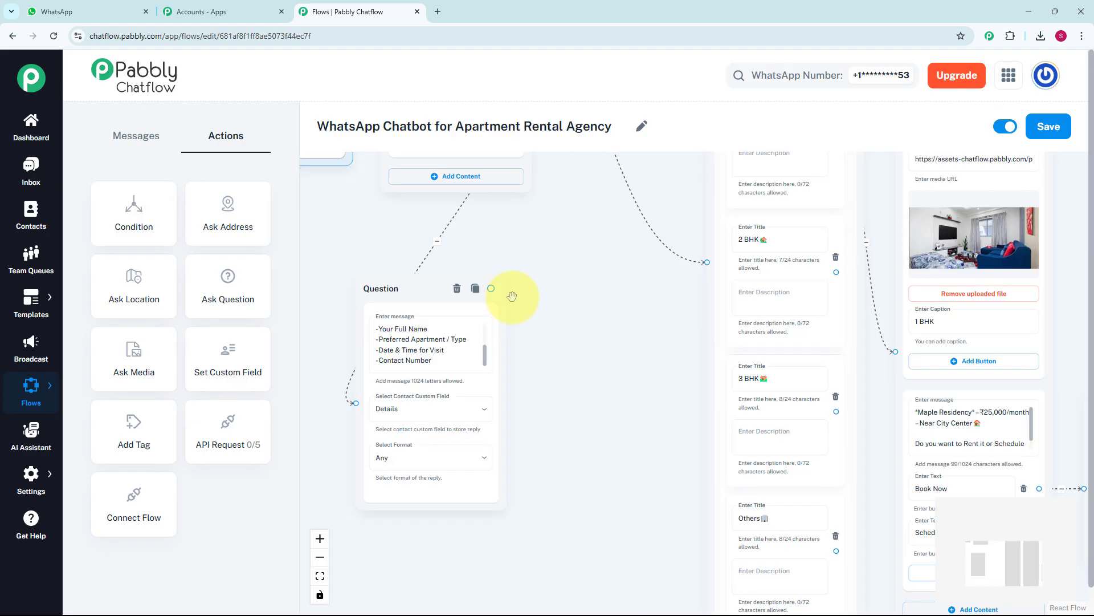
Connect a Text + Button message to the Question node reading "✅ Thank you! Our agent will confirm your appointment shortly.".
{"action": "left_click_drag", "start_coordinate": [491, 288], "coordinate": [556, 333]}
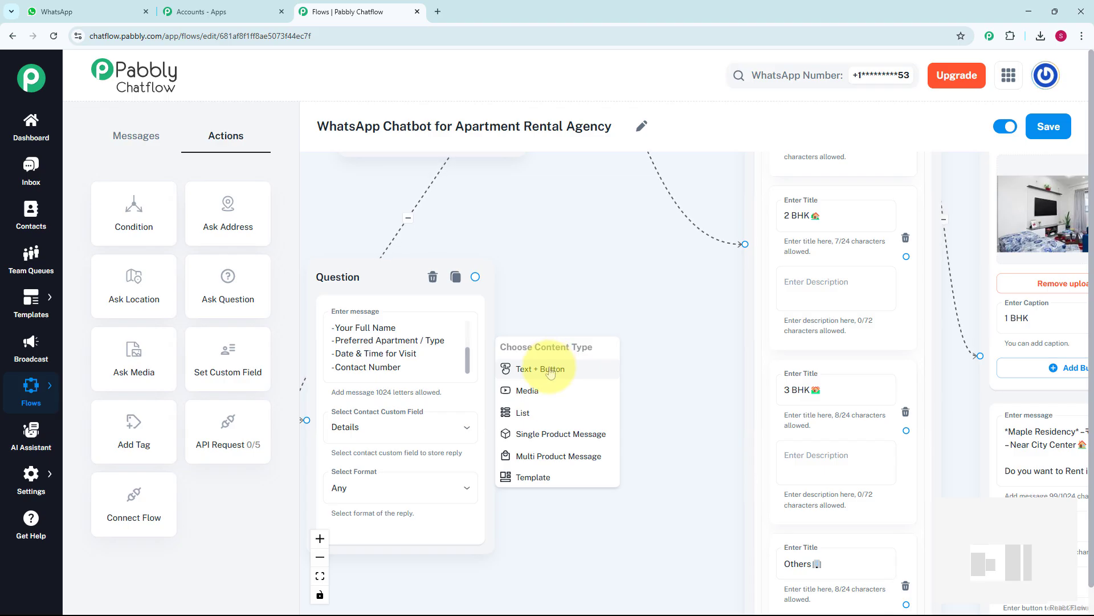
{"action": "left_click", "coordinate": [550, 373]}
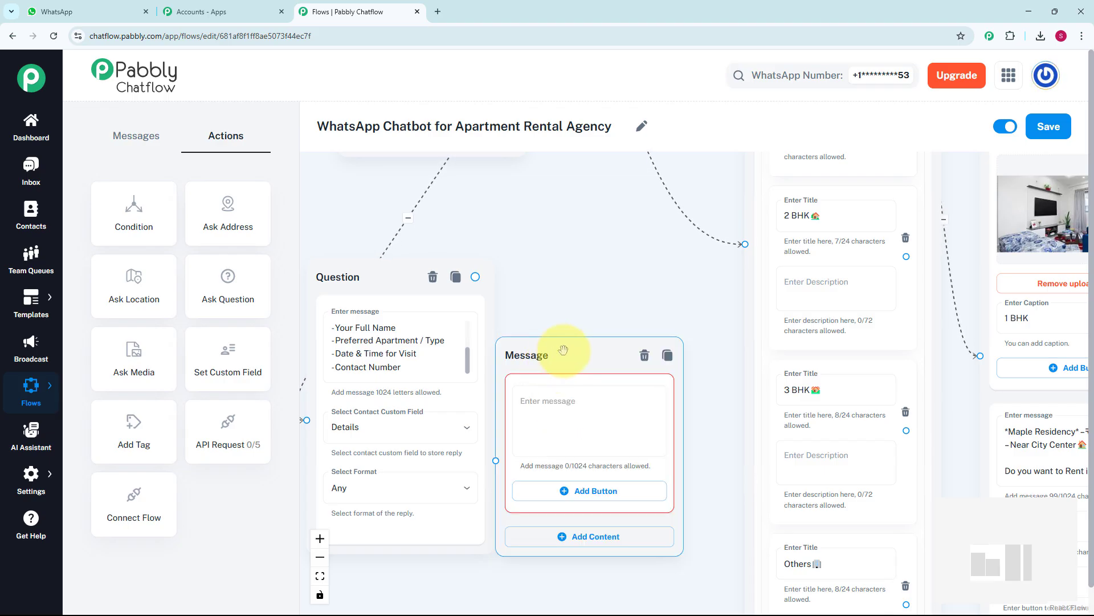
{"action": "left_click_drag", "start_coordinate": [563, 350], "coordinate": [582, 316]}
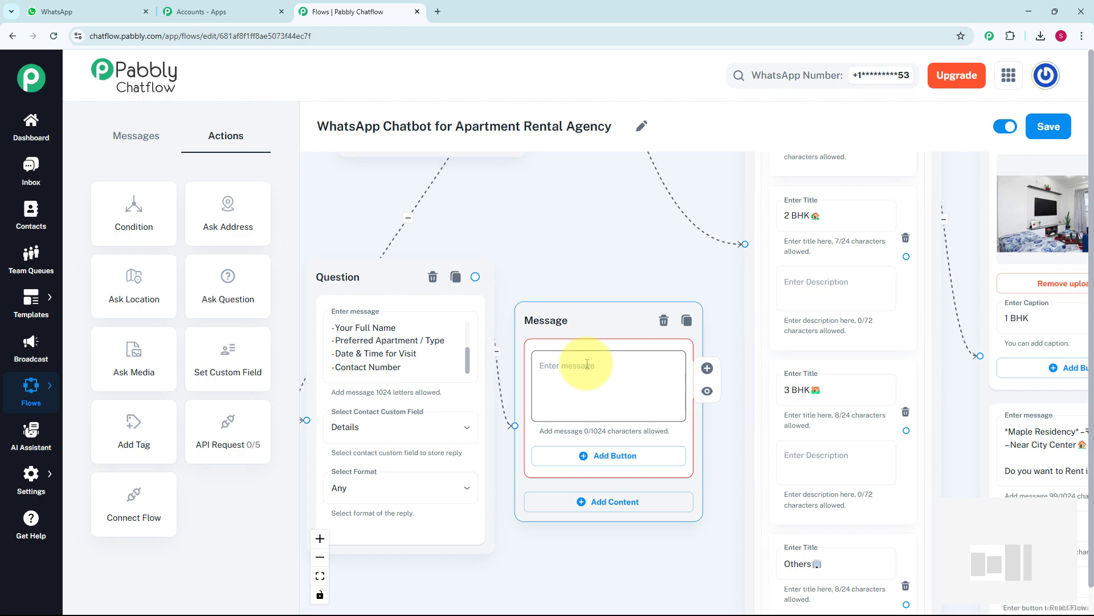
{"action": "left_click", "coordinate": [587, 364]}
{"action": "type", "text": "✅ Thank you! Our agent will confirm your appointment shortly."}
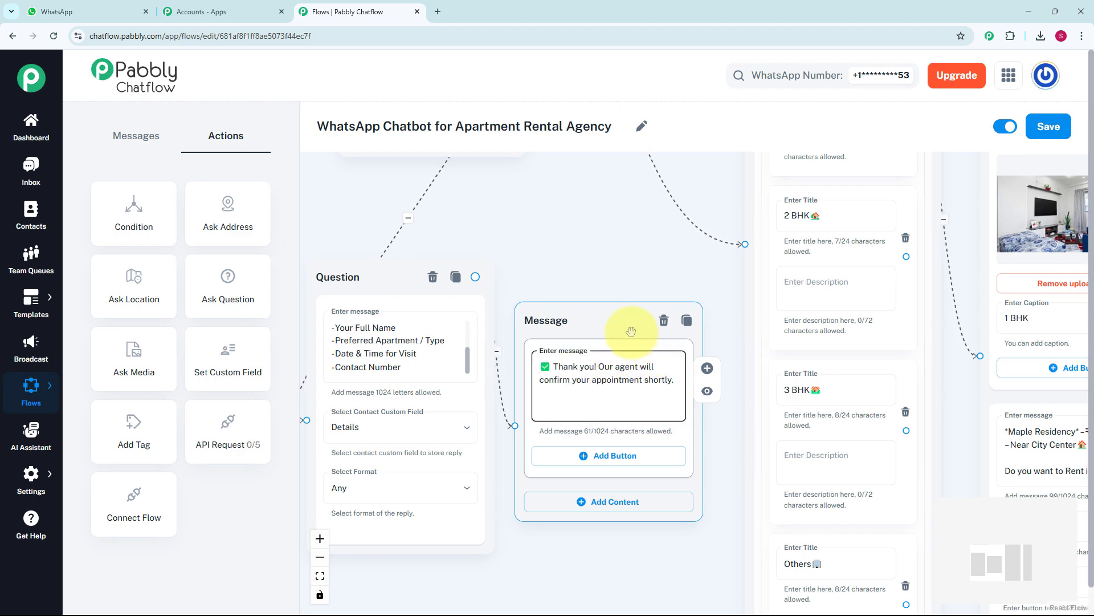
Connect a Text + Button message to the welcome message's "More about us" button and enter the "Xyz Rentals – A name you can trust!" company description.
{"action": "scroll", "coordinate": [604, 257], "scroll_direction": "down", "scroll_amount": 3}
{"action": "left_click_drag", "start_coordinate": [604, 257], "coordinate": [635, 319]}
{"action": "scroll", "coordinate": [622, 282], "scroll_direction": "down", "scroll_amount": 1}
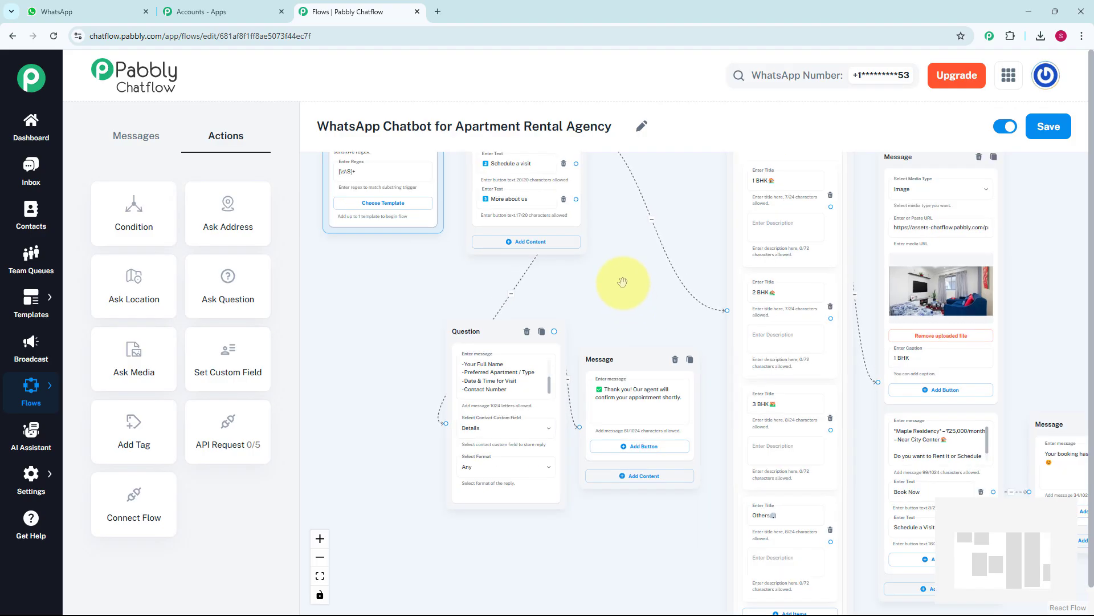
{"action": "scroll", "coordinate": [622, 282], "scroll_direction": "up", "scroll_amount": 2}
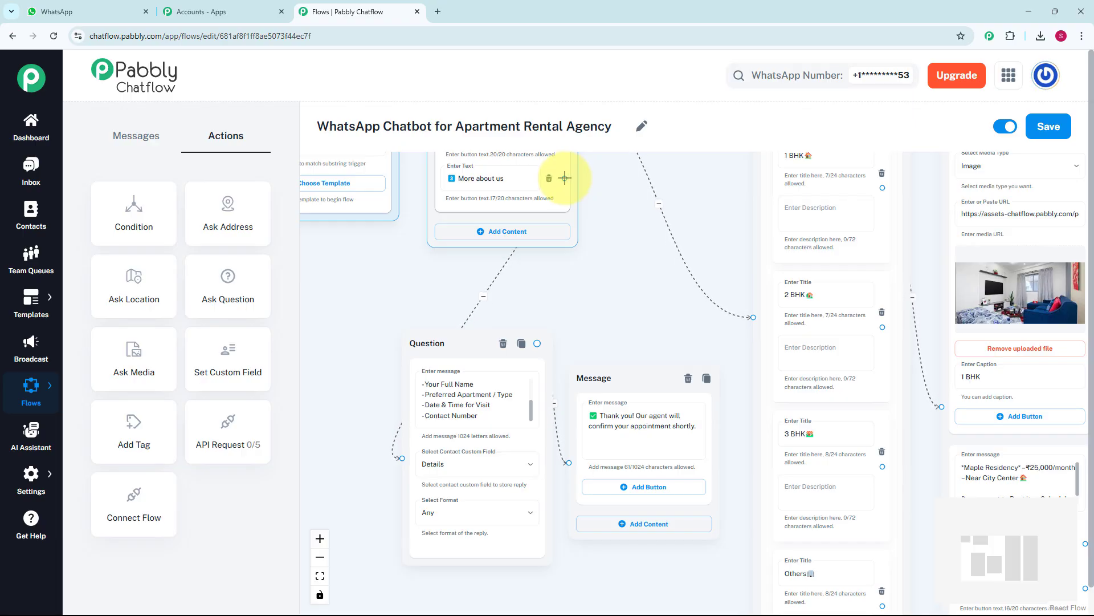
{"action": "left_click_drag", "start_coordinate": [564, 296], "coordinate": [449, 438]}
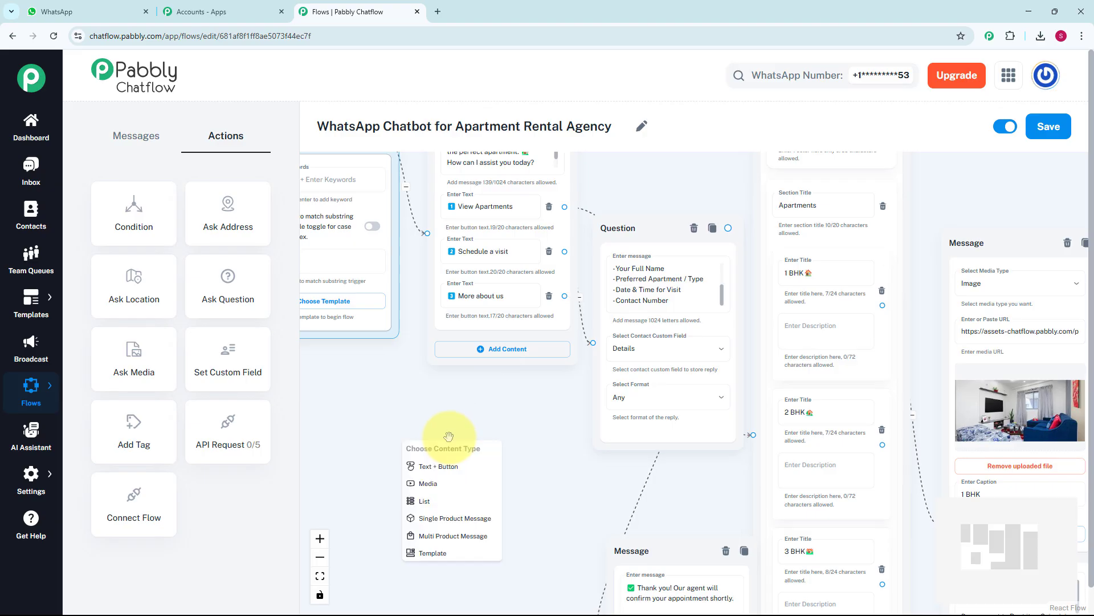
{"action": "scroll", "coordinate": [449, 440], "scroll_direction": "up", "scroll_amount": 2}
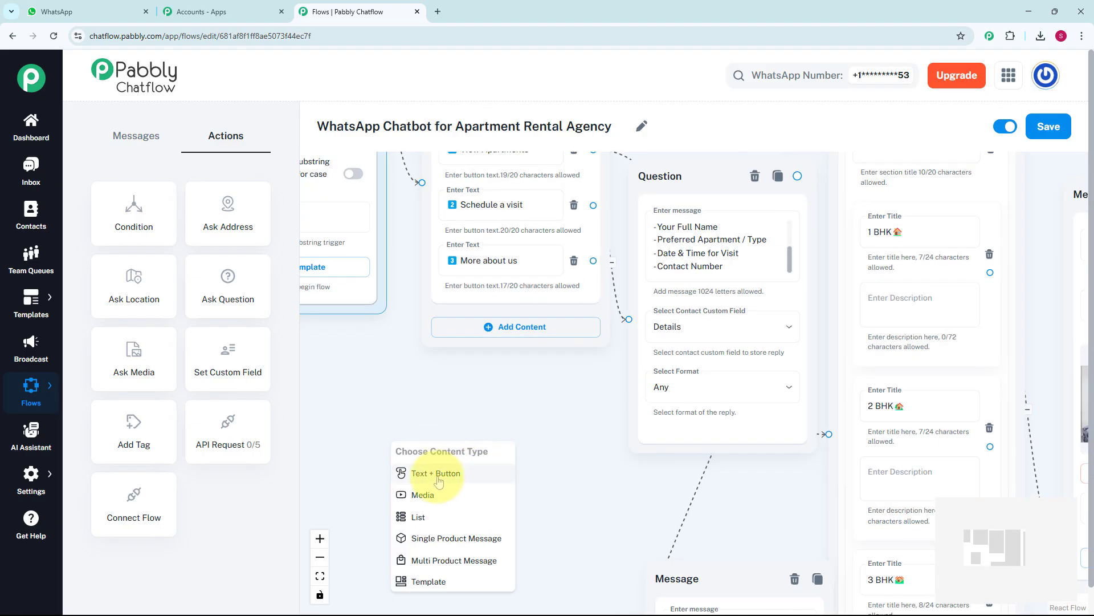
{"action": "left_click", "coordinate": [436, 472]}
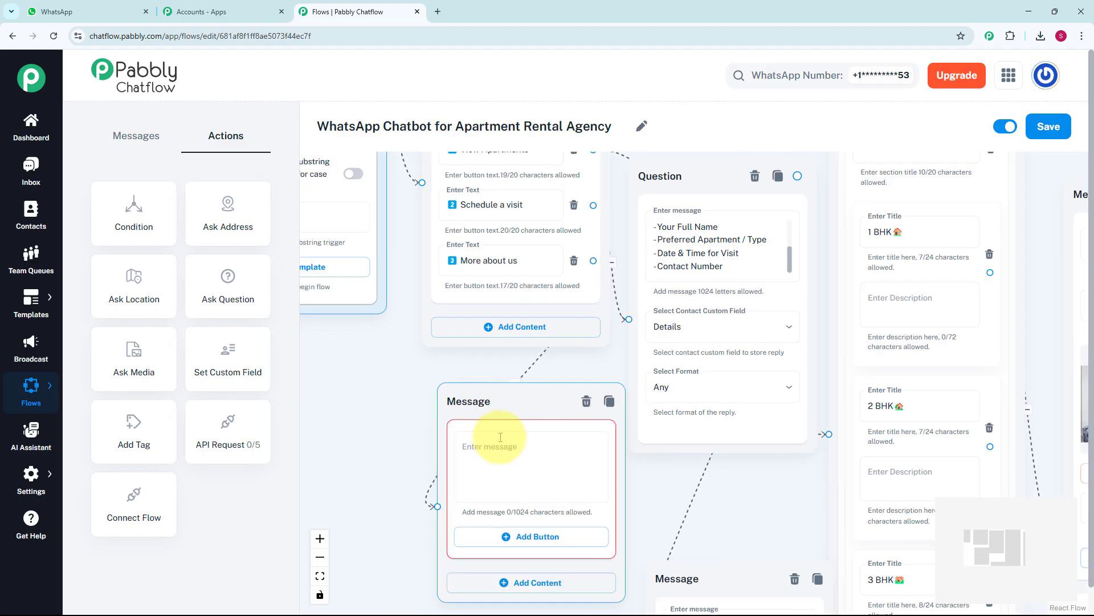
{"action": "left_click", "coordinate": [497, 443]}
{"action": "key", "text": "ctrl+v"}
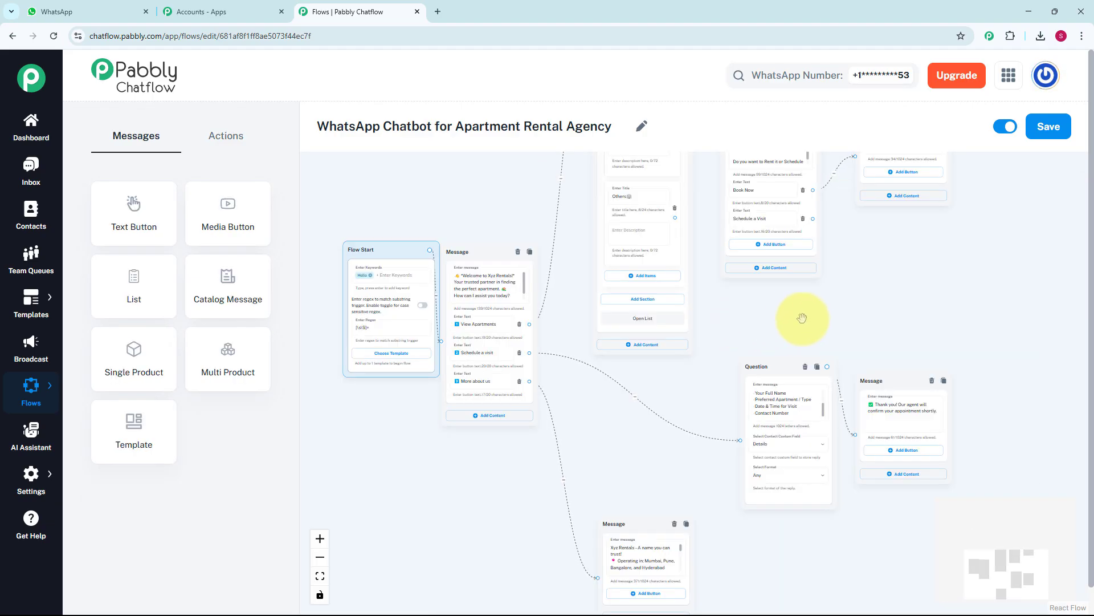
Connect the Maple Residency message's "Schedule a Visit" button to the Question node and save the flow.
{"action": "scroll", "coordinate": [807, 314], "scroll_direction": "up", "scroll_amount": 2}
{"action": "left_click", "coordinate": [774, 201]}
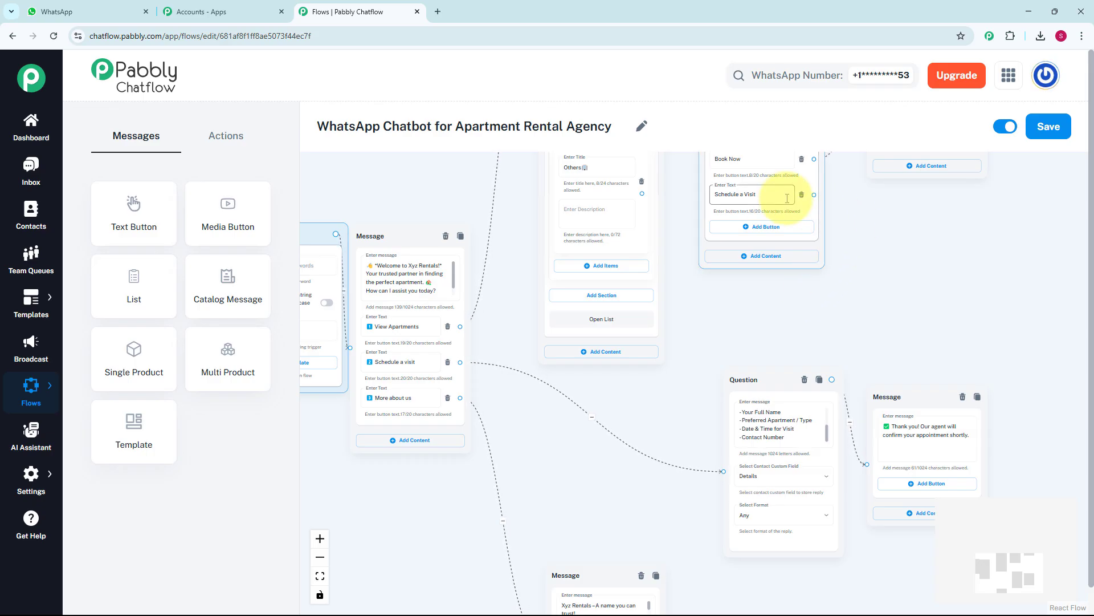
{"action": "scroll", "coordinate": [713, 422], "scroll_direction": "down", "scroll_amount": 5}
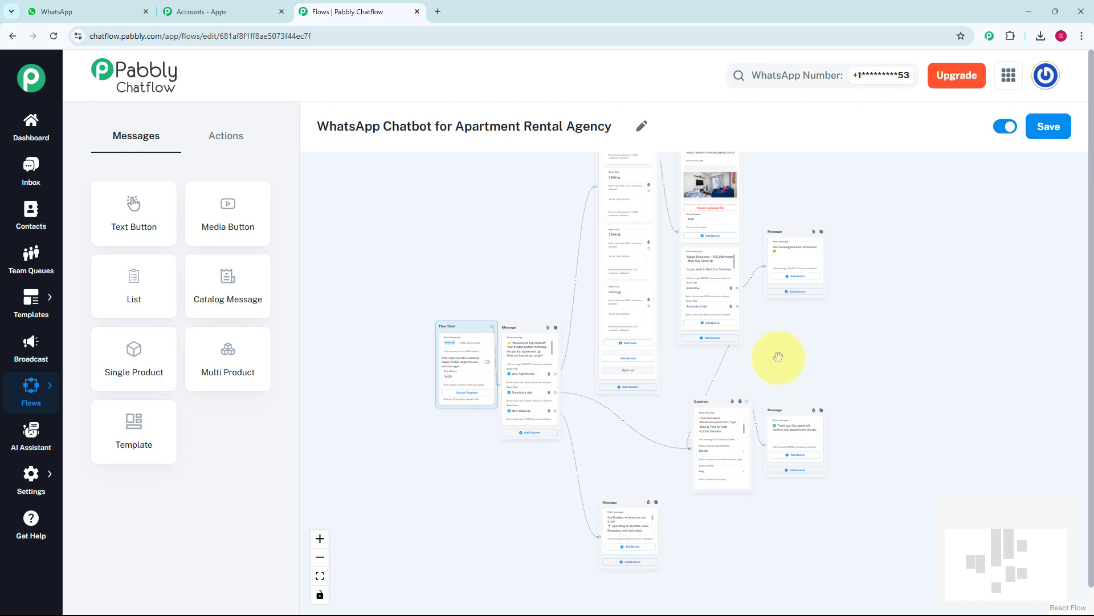
{"action": "left_click_drag", "start_coordinate": [778, 356], "coordinate": [772, 387]}
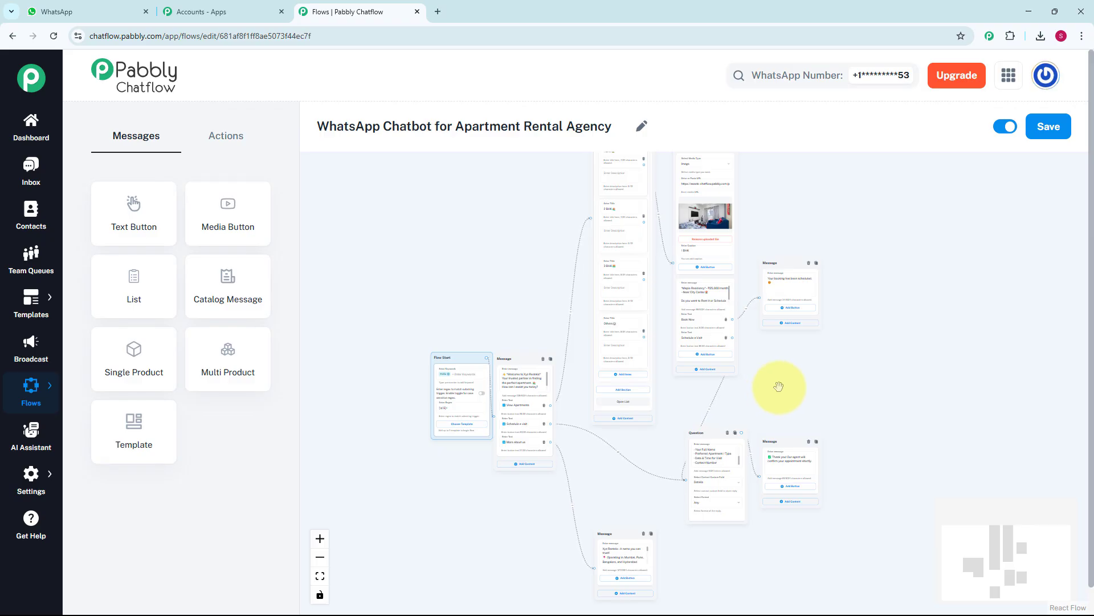
{"action": "scroll", "coordinate": [803, 373], "scroll_direction": "up", "scroll_amount": 2}
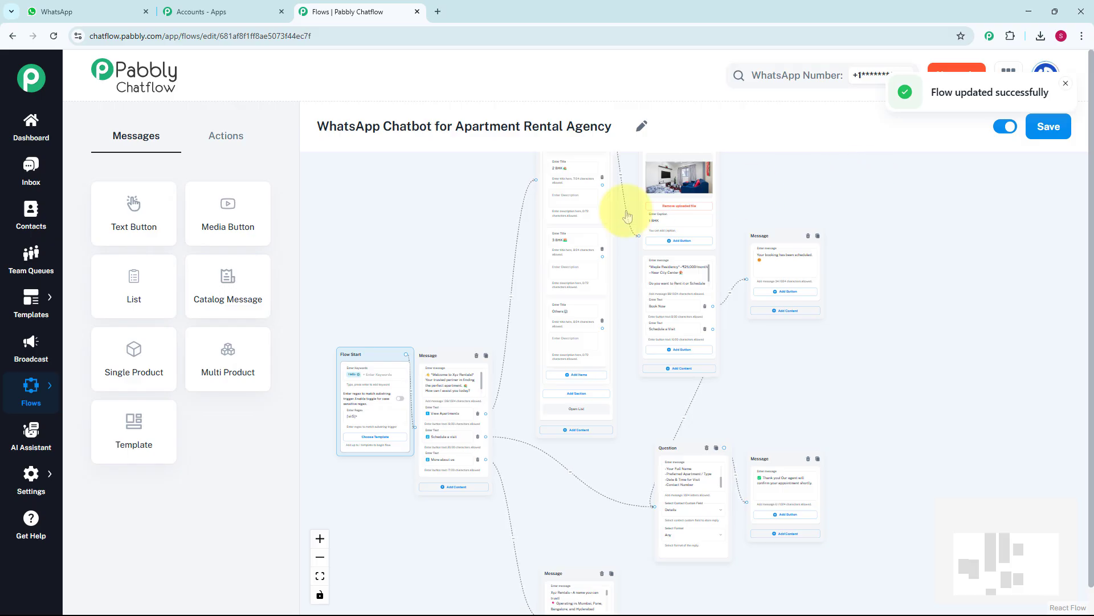
Open the contact's chat in the Inbox and examine the chatbot conversation from the welcome message through the visit booking replies.
{"action": "left_click", "coordinate": [30, 183]}
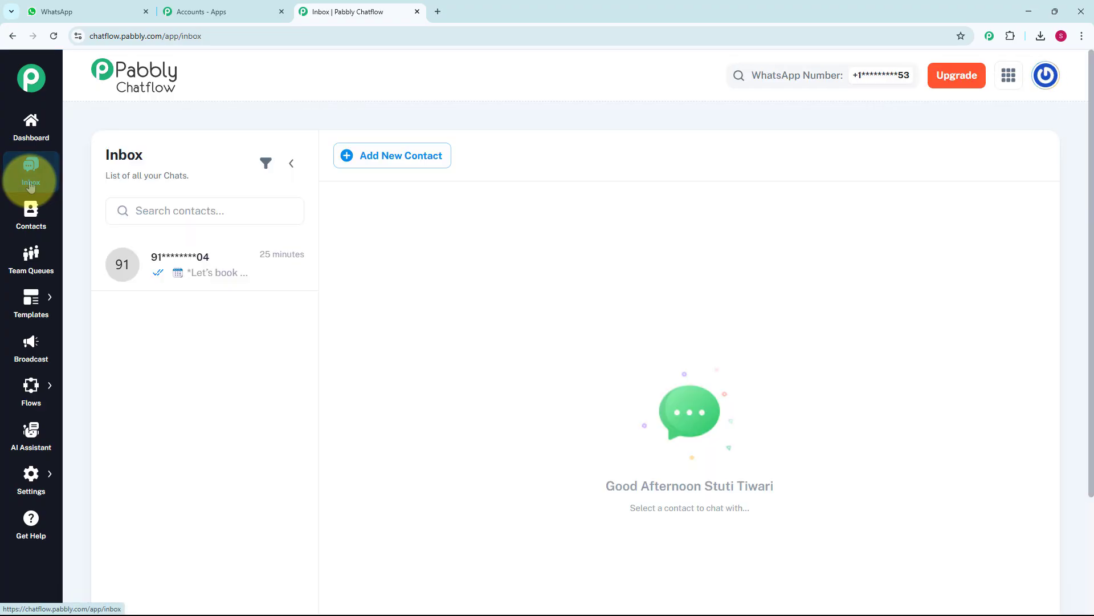
{"action": "left_click", "coordinate": [226, 277]}
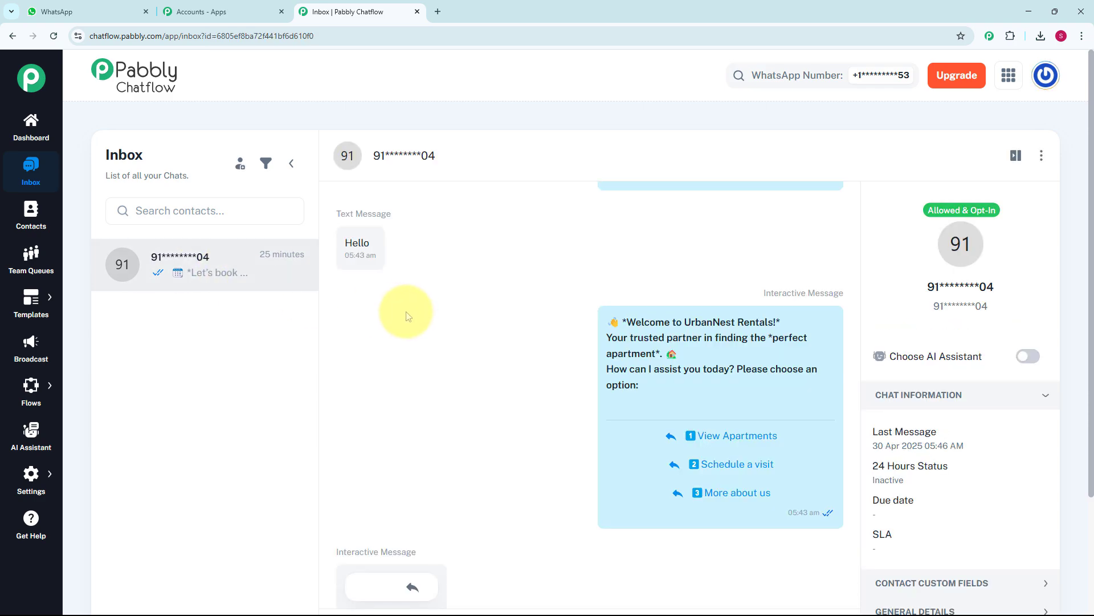
{"action": "mouse_move", "coordinate": [587, 373]}
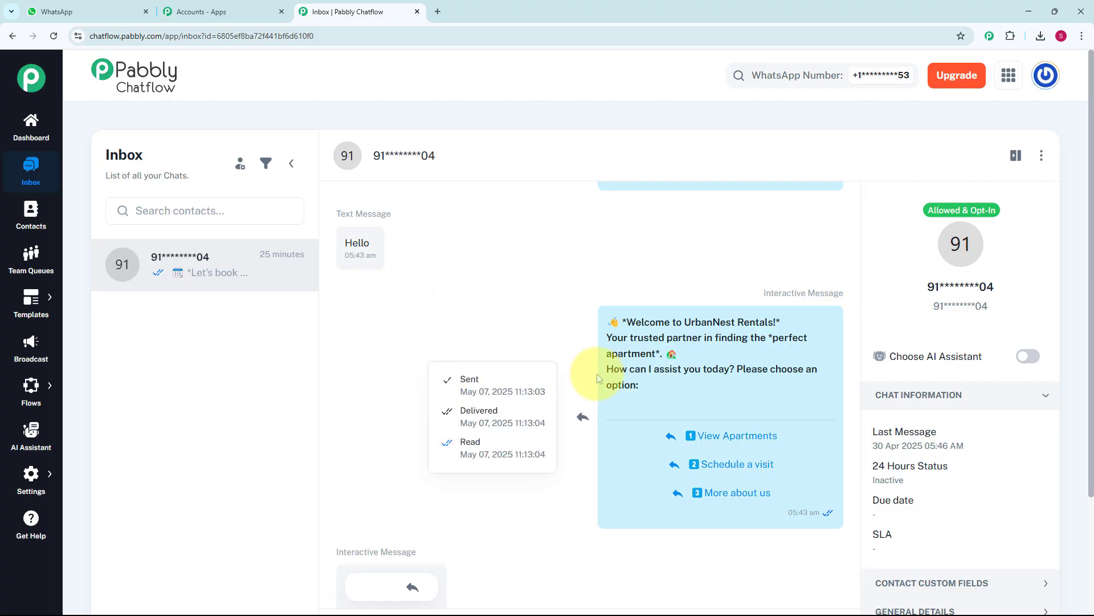
{"action": "scroll", "coordinate": [586, 379], "scroll_direction": "down", "scroll_amount": 1}
{"action": "scroll", "coordinate": [588, 379], "scroll_direction": "down", "scroll_amount": 8}
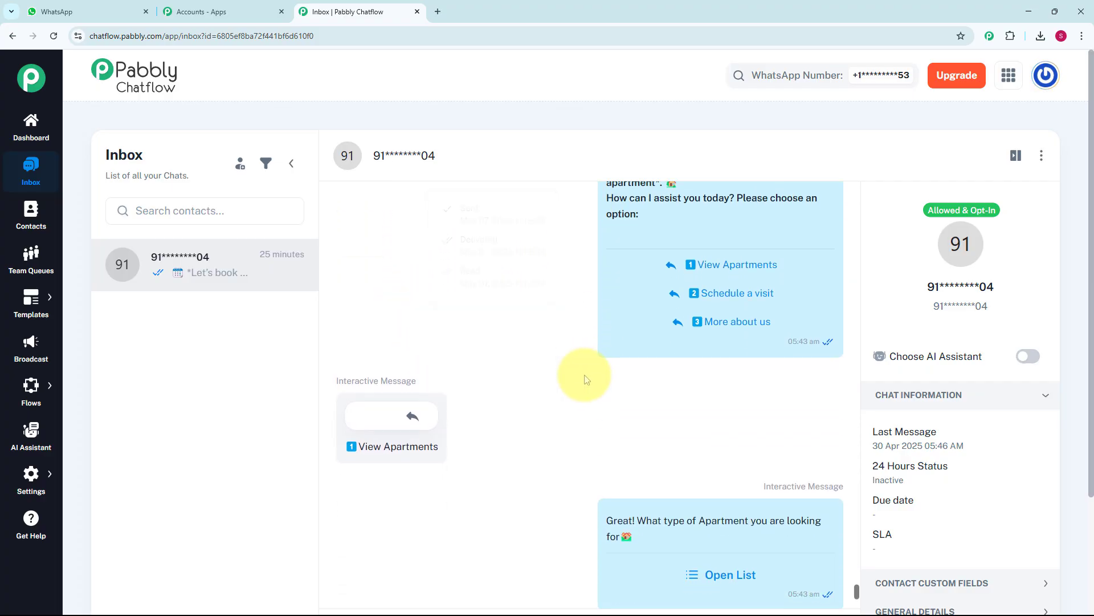
{"action": "scroll", "coordinate": [587, 379], "scroll_direction": "down", "scroll_amount": 1}
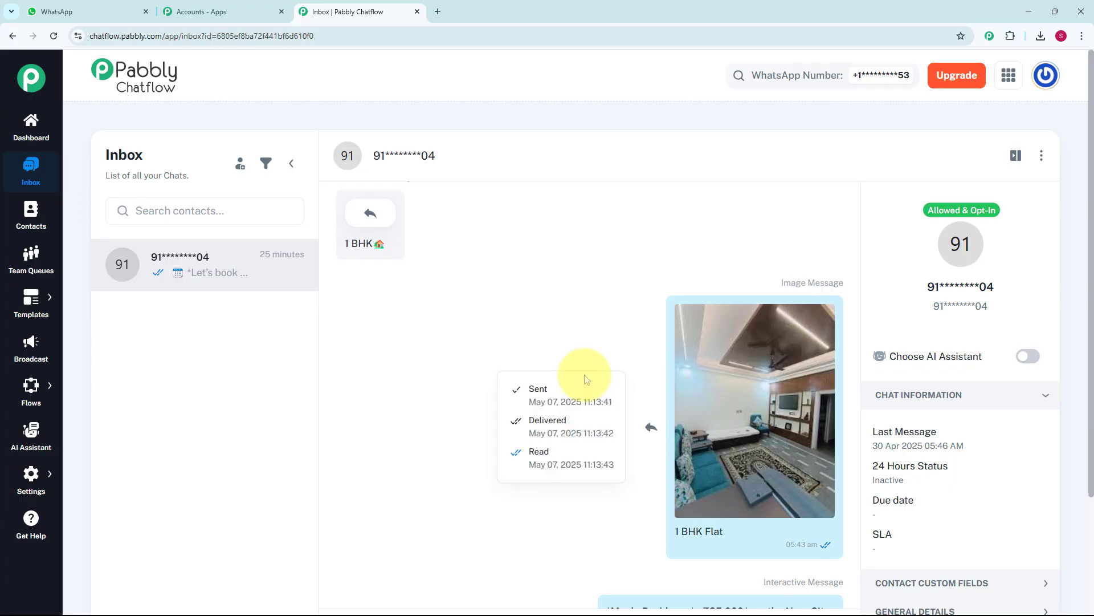
{"action": "scroll", "coordinate": [587, 379], "scroll_direction": "down", "scroll_amount": 4}
{"action": "scroll", "coordinate": [585, 379], "scroll_direction": "down", "scroll_amount": 1}
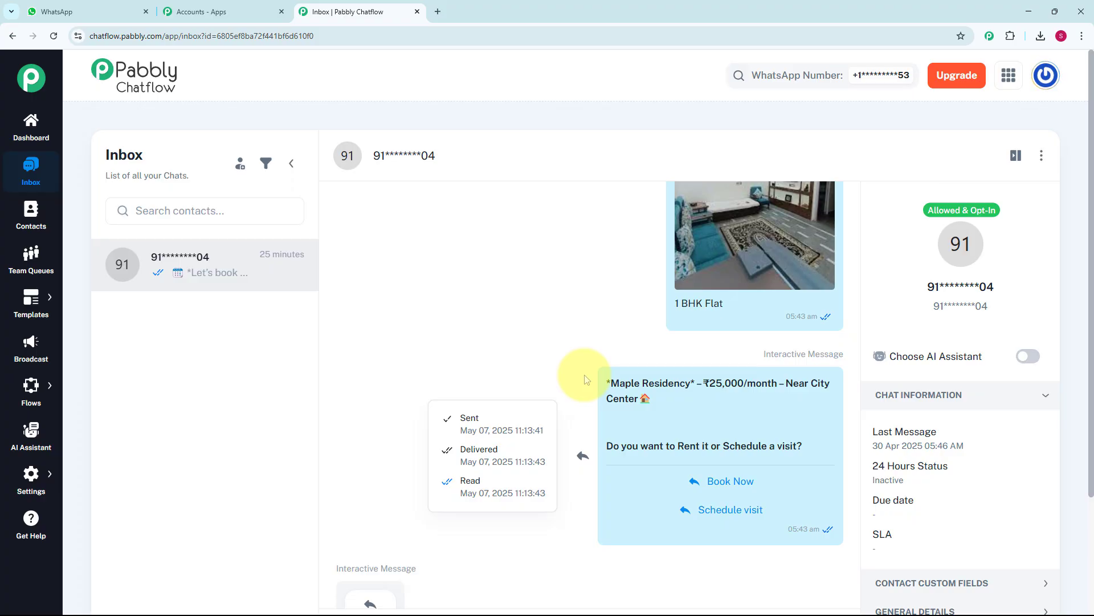
{"action": "scroll", "coordinate": [585, 379], "scroll_direction": "down", "scroll_amount": 10}
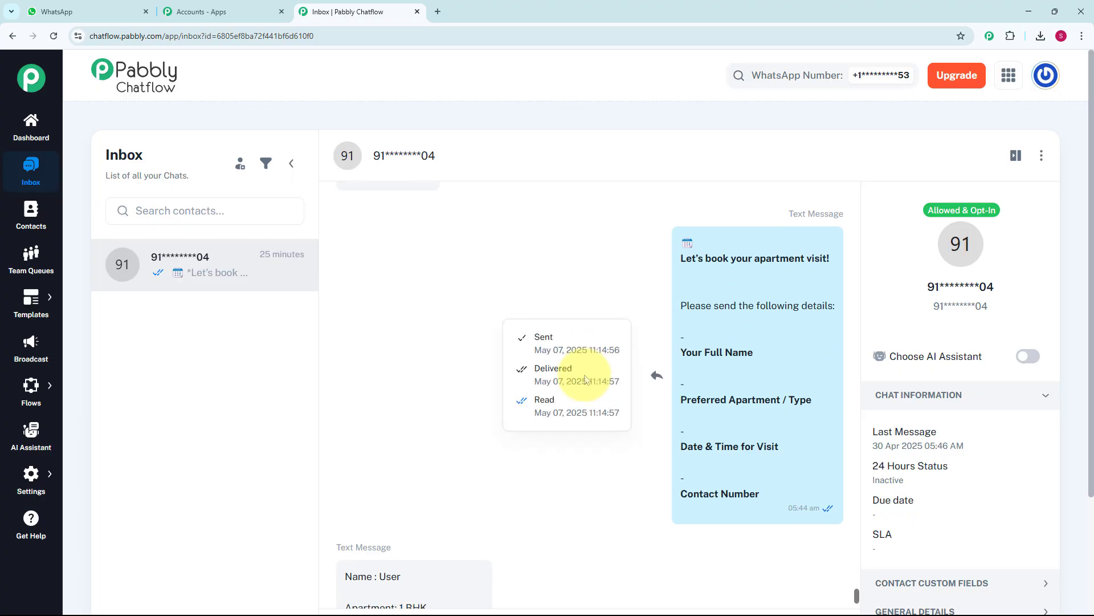
{"action": "scroll", "coordinate": [586, 379], "scroll_direction": "down", "scroll_amount": 5}
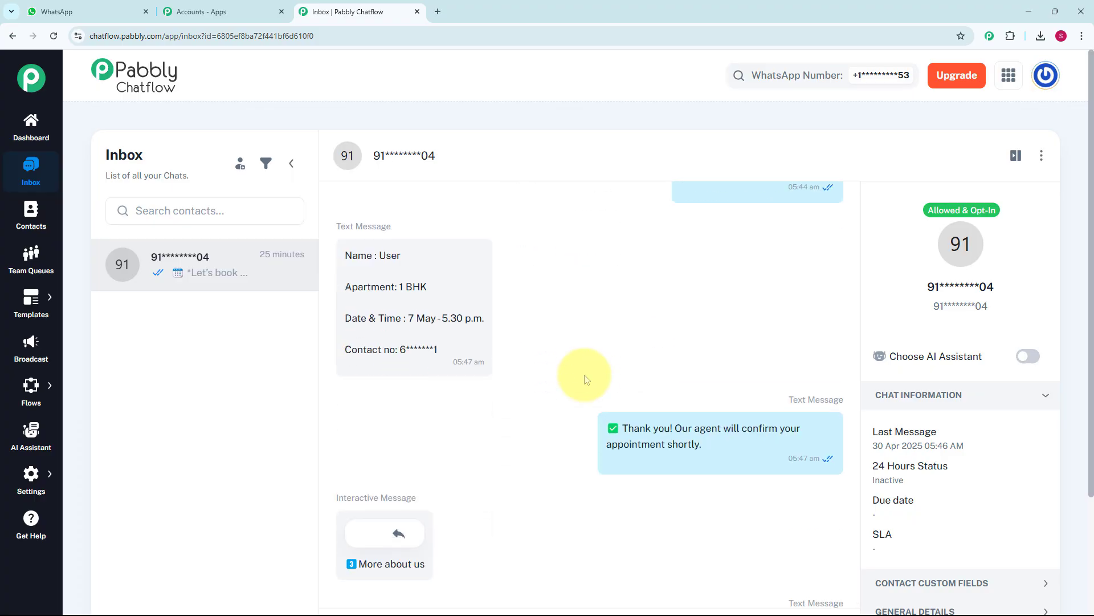